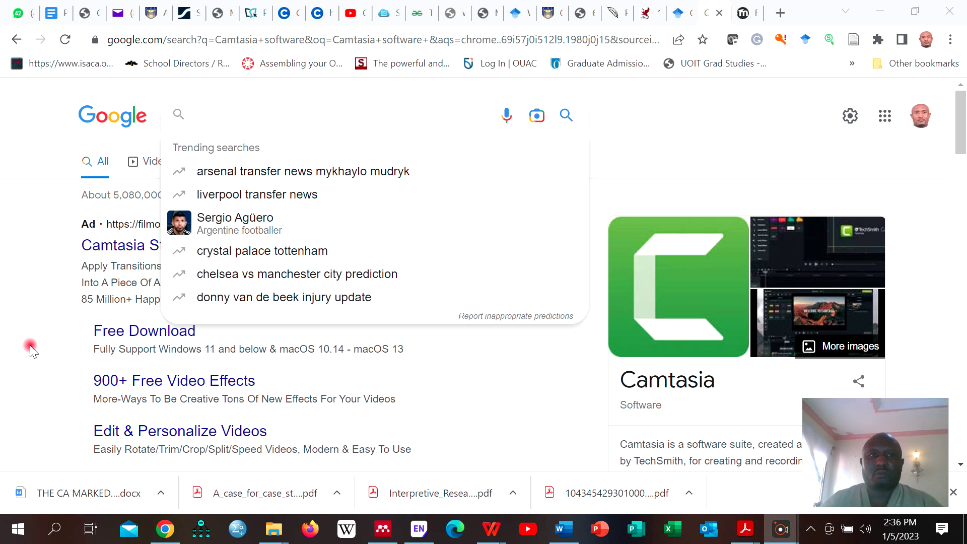
# Step: Search Google for "google forms"
pyautogui.click(227, 115)
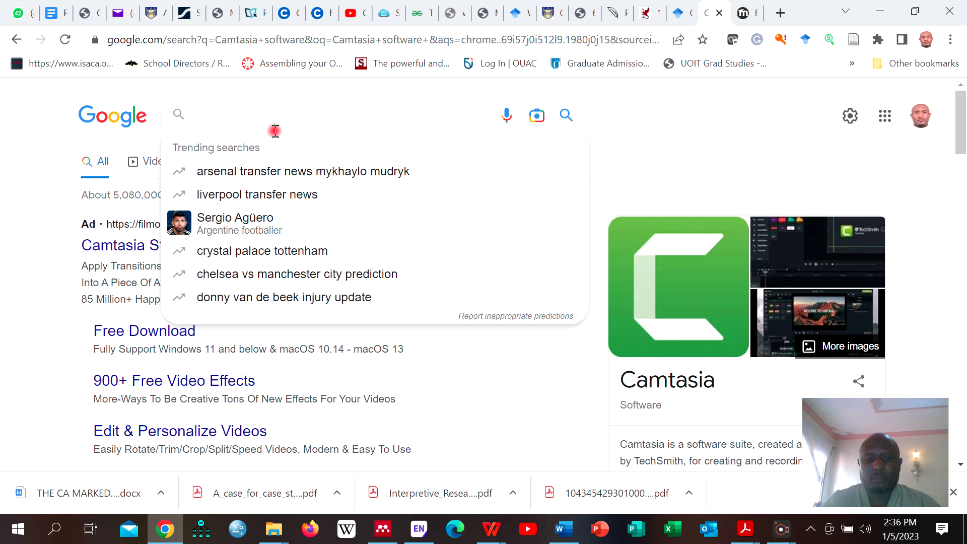
pyautogui.write('Google')
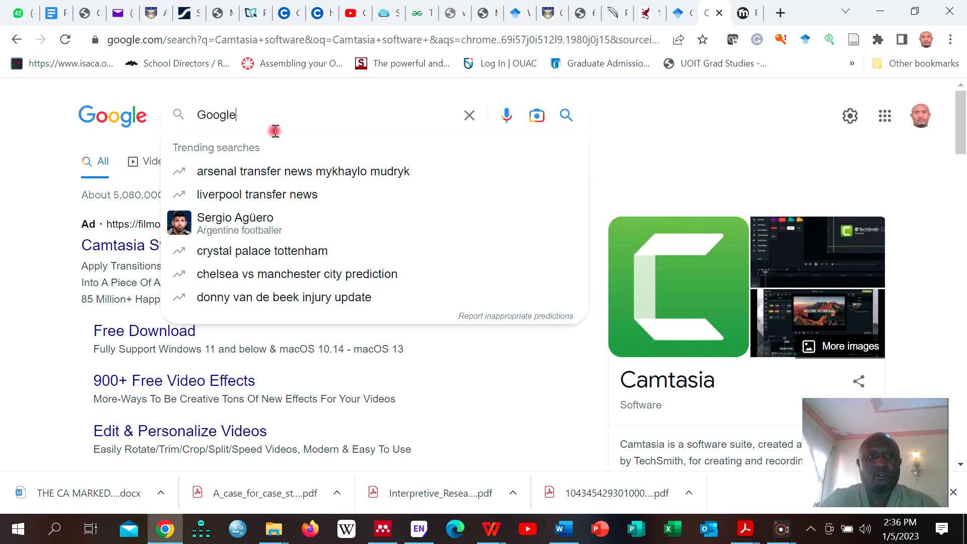
pyautogui.write(' forms')
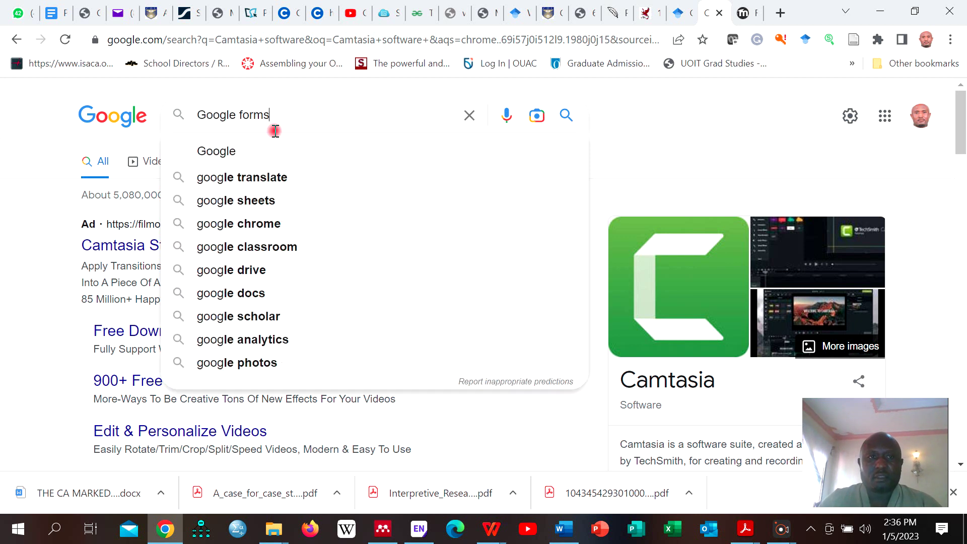
pyautogui.press('Return')
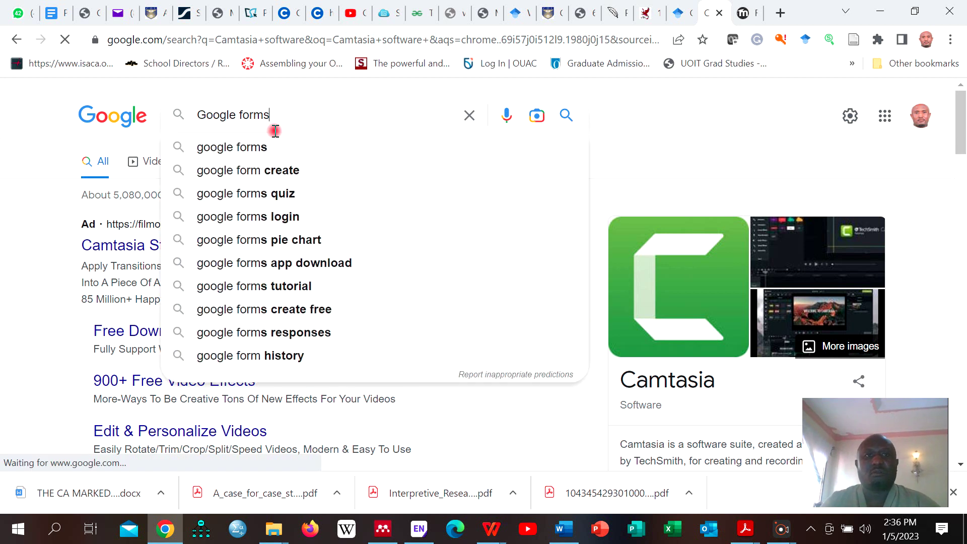
pyautogui.click(261, 152)
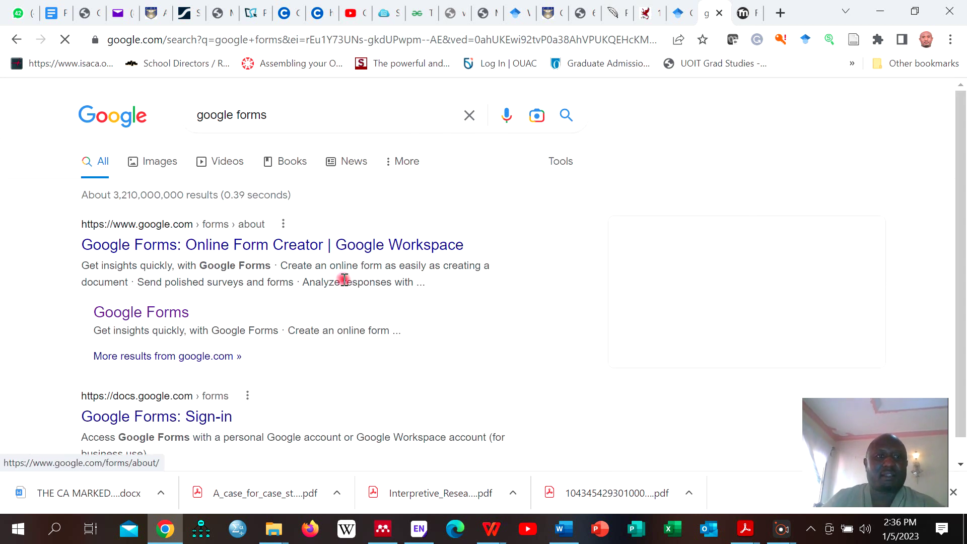
# Step: Open the "Google Forms" sub-result of the first search listing in a new browser tab
pyautogui.scroll(-1, 344, 280)
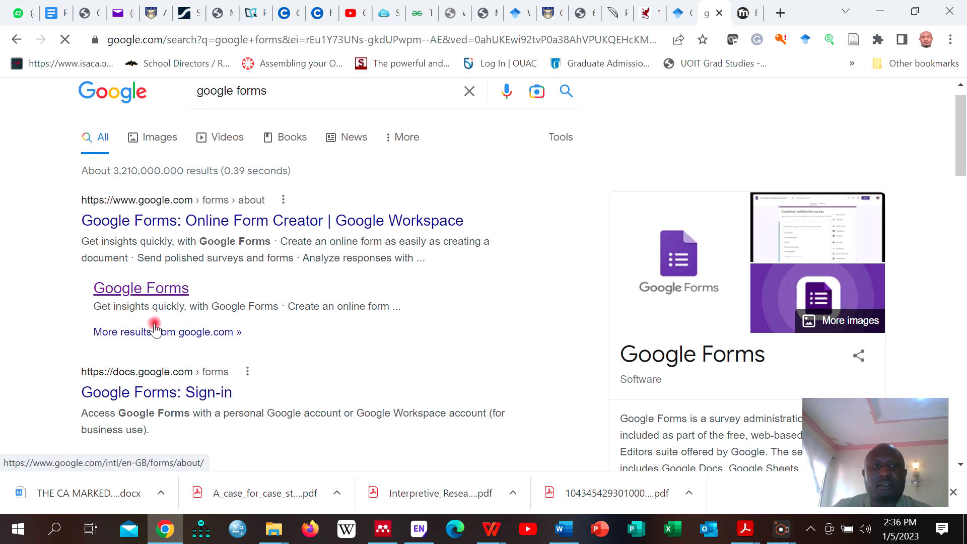
pyautogui.scroll(-1, 184, 383)
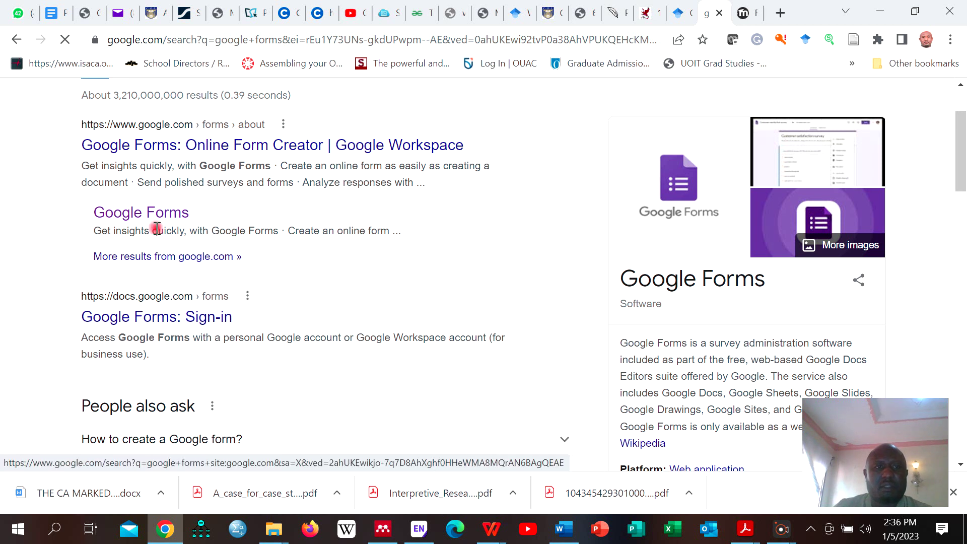
pyautogui.click(129, 220)
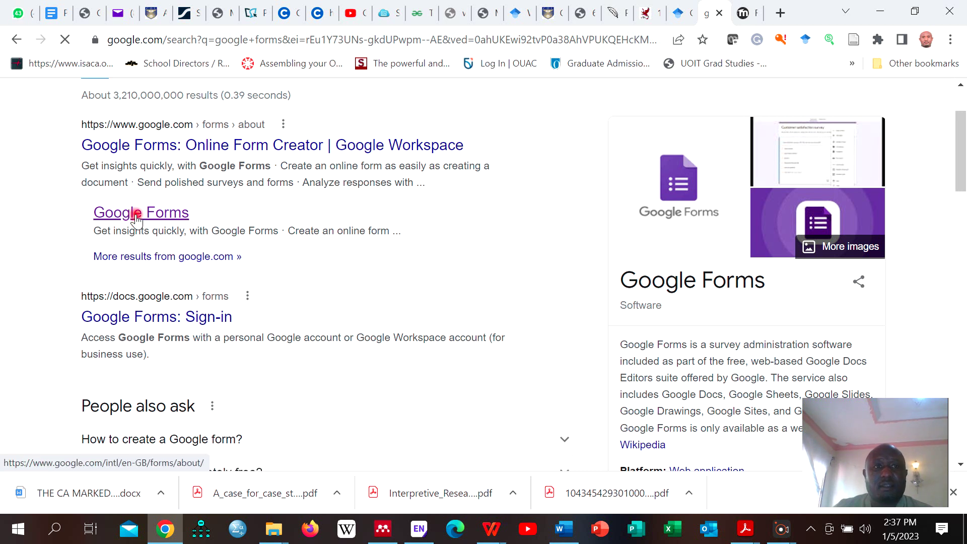
pyautogui.rightClick(157, 217)
pyautogui.click(182, 225)
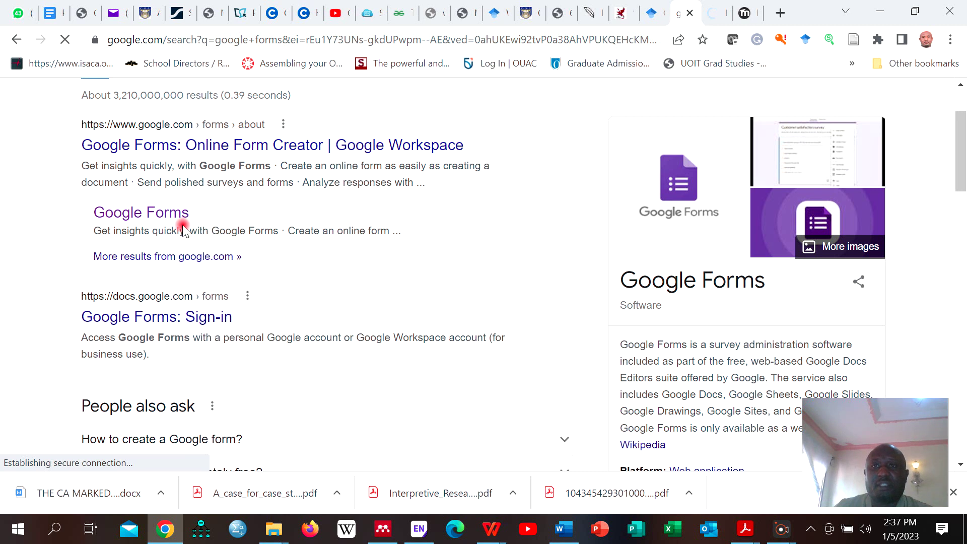
# Step: Switch to the newly opened Google Forms page and go to the Forms home page
pyautogui.click(716, 15)
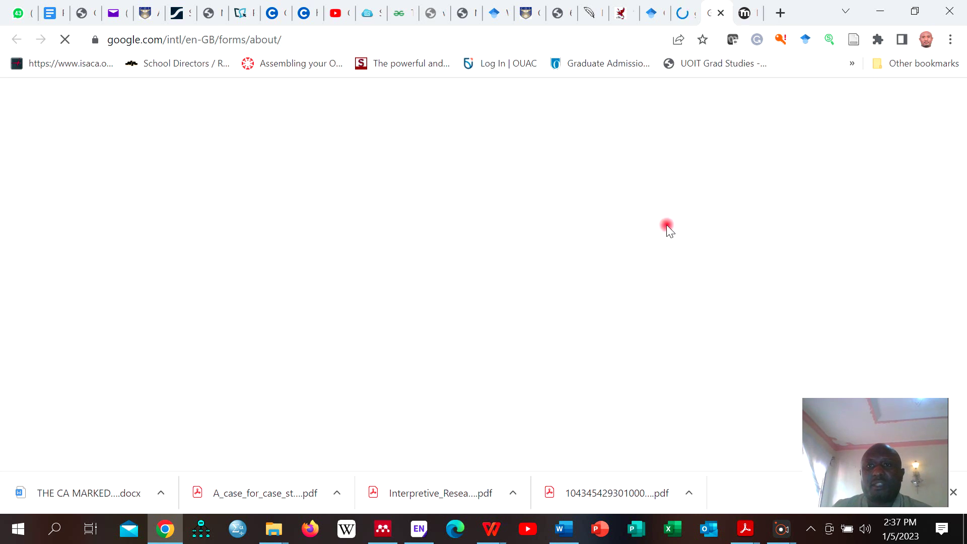
pyautogui.click(684, 15)
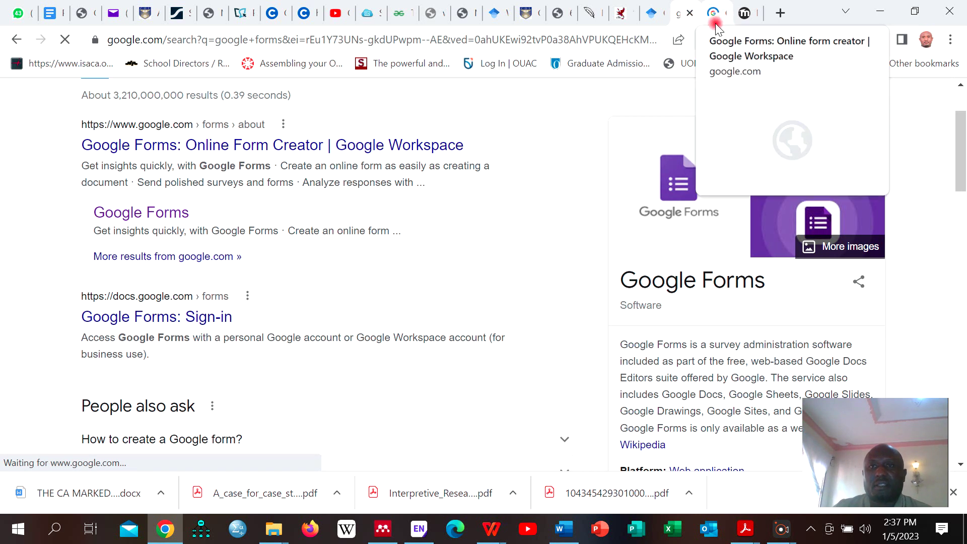
pyautogui.click(713, 17)
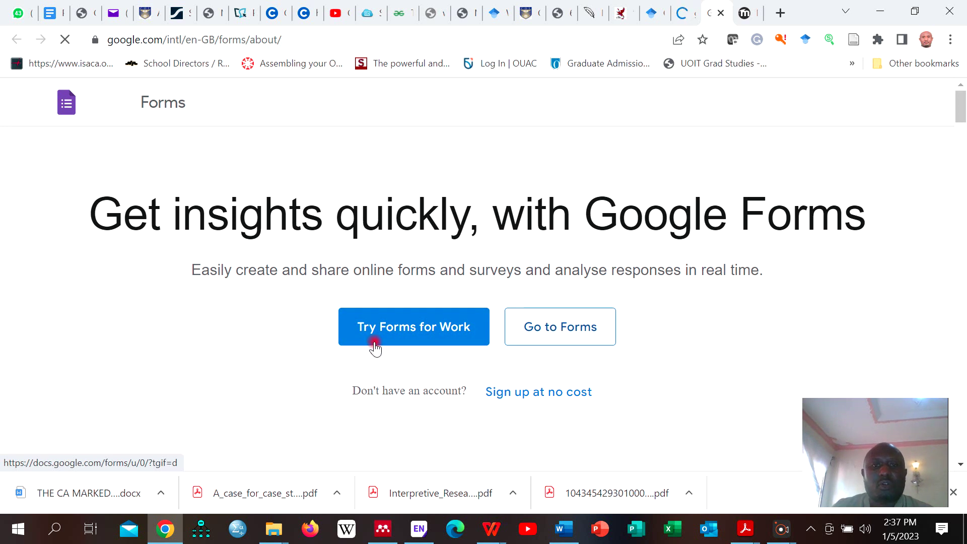
pyautogui.click(552, 336)
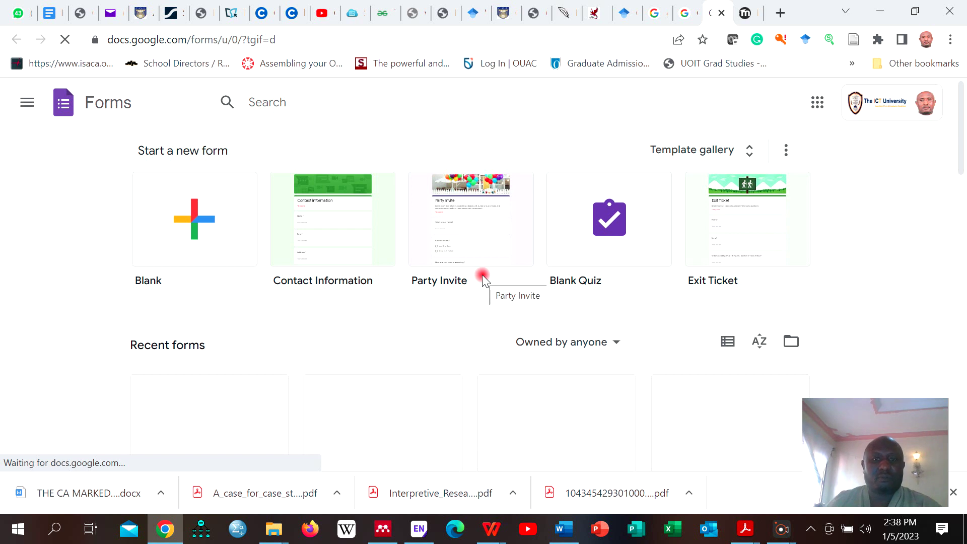
# Step: Examine the new-form templates and the list of recent forms on the Forms home page
pyautogui.scroll(-3, 520, 310)
pyautogui.scroll(3, 522, 316)
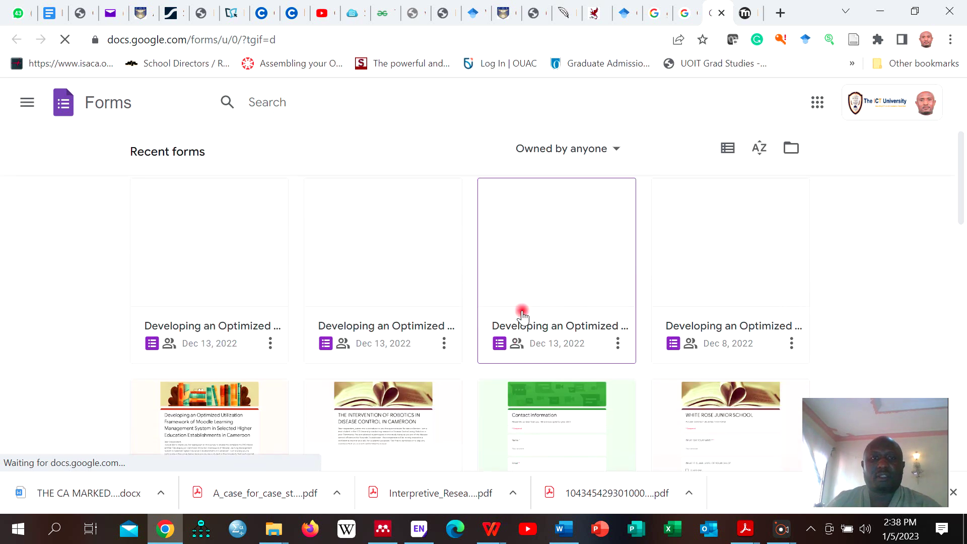
pyautogui.scroll(-3, 522, 316)
pyautogui.scroll(2, 520, 315)
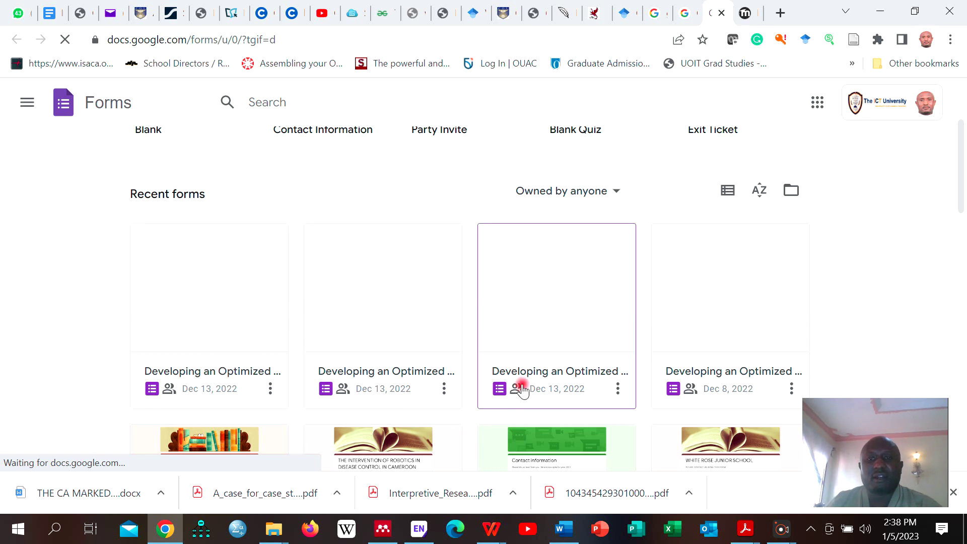
pyautogui.scroll(-3, 343, 372)
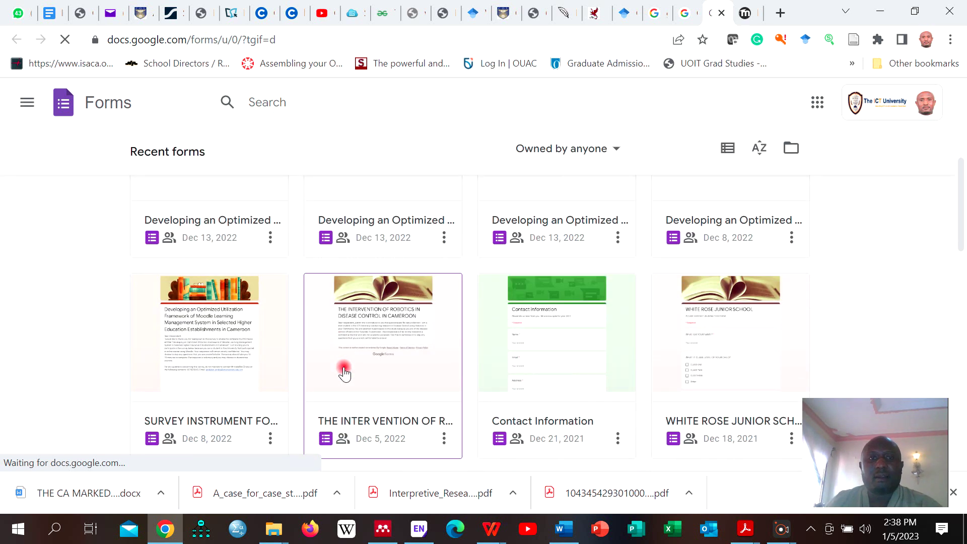
pyautogui.scroll(4, 344, 367)
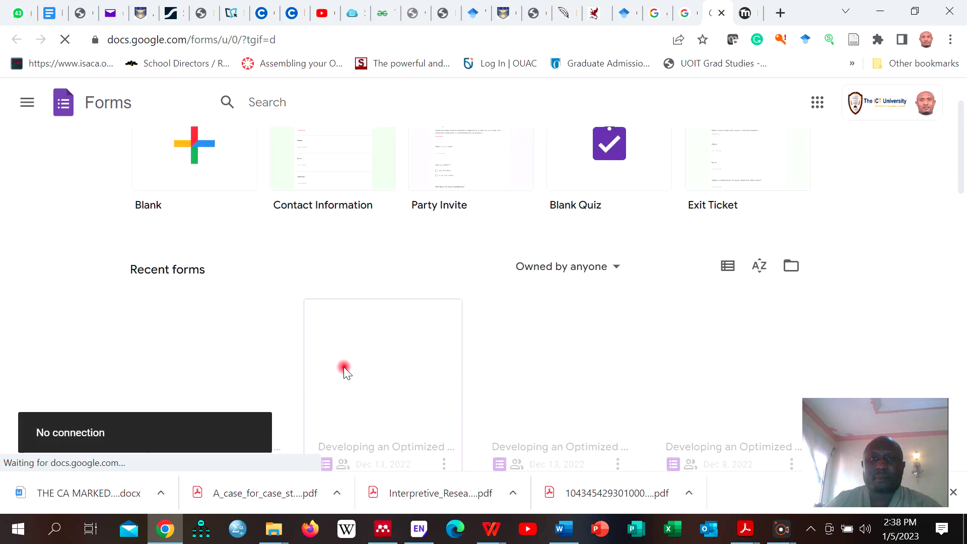
pyautogui.scroll(-2, 344, 367)
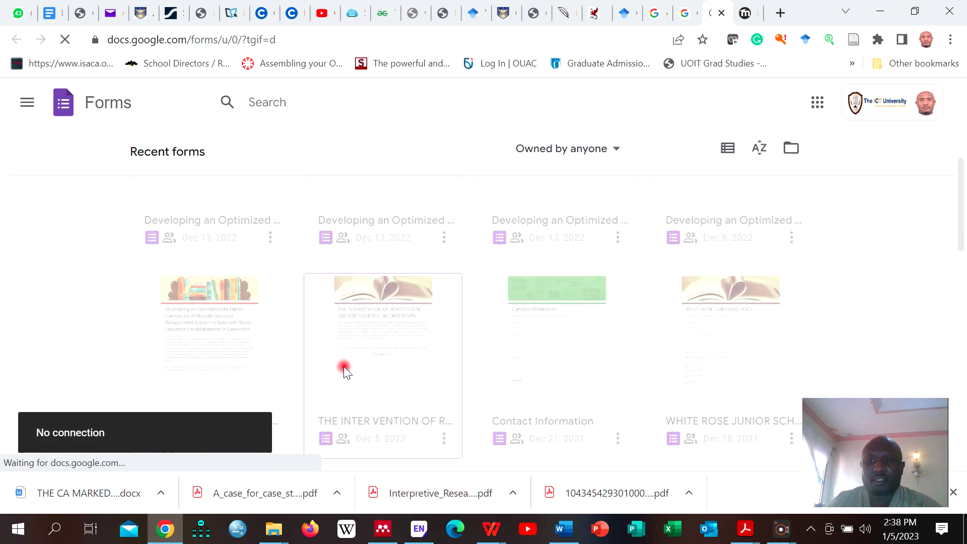
pyautogui.scroll(2, 365, 374)
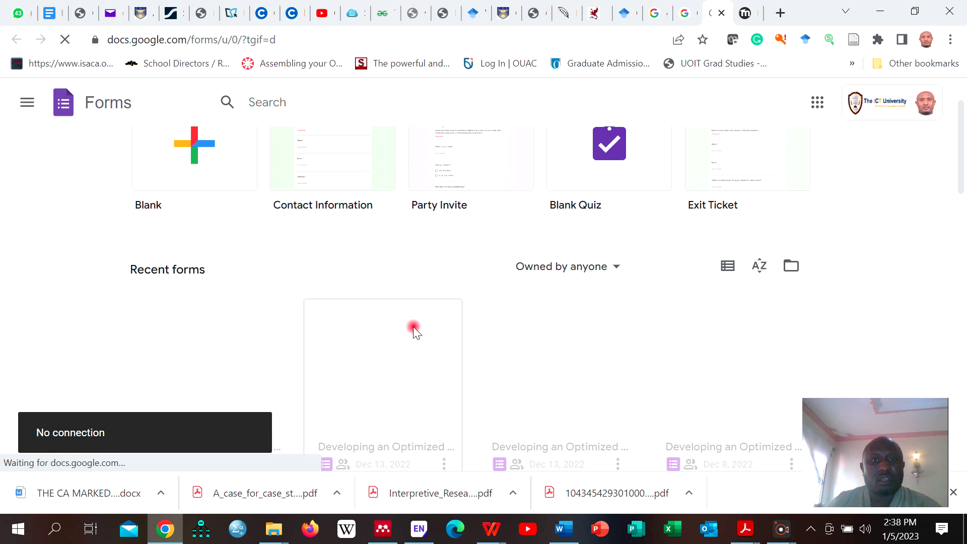
pyautogui.scroll(-1, 437, 369)
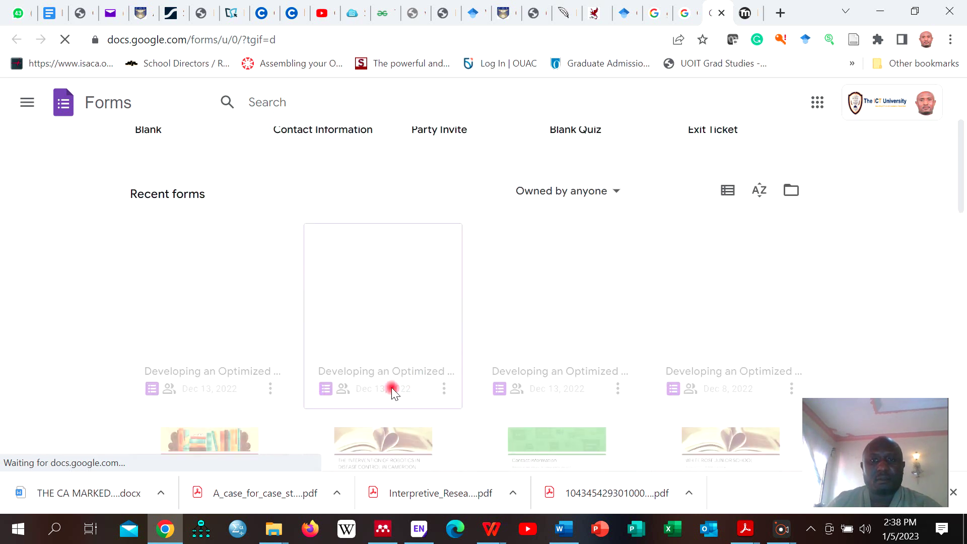
pyautogui.scroll(3, 391, 387)
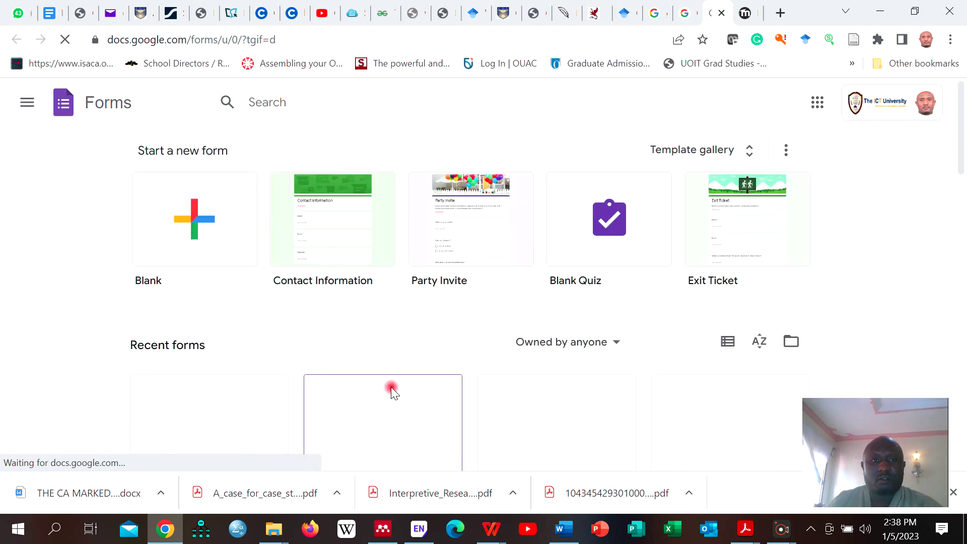
pyautogui.scroll(-3, 393, 391)
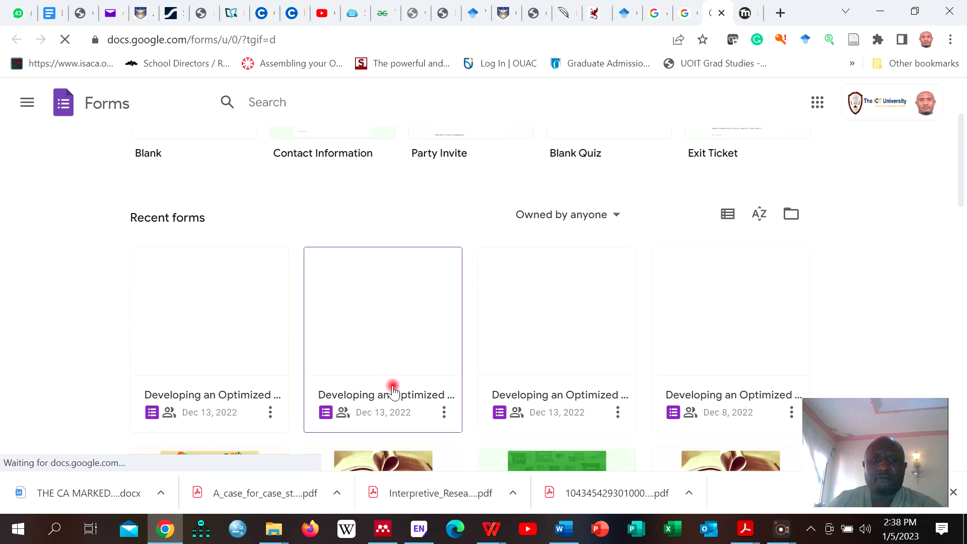
pyautogui.scroll(-3, 394, 390)
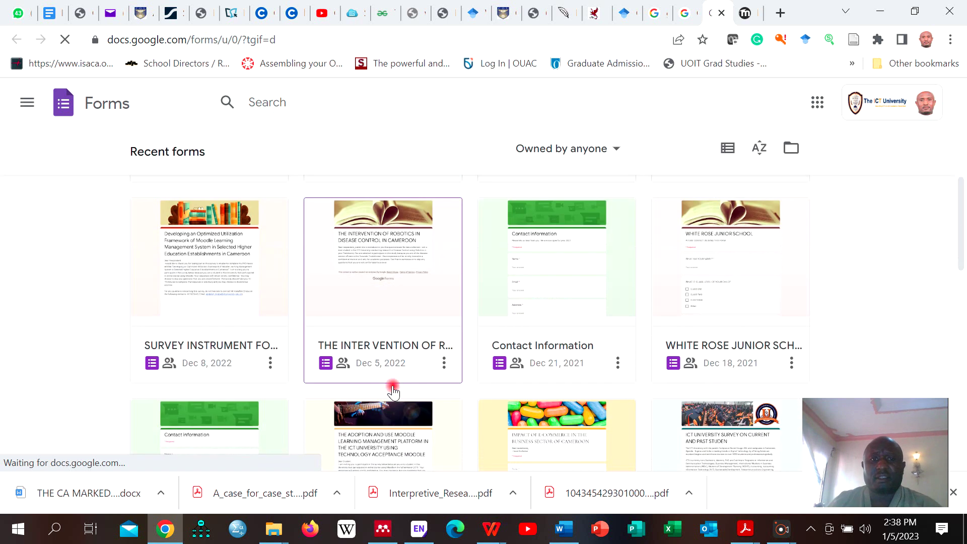
pyautogui.scroll(-3, 391, 385)
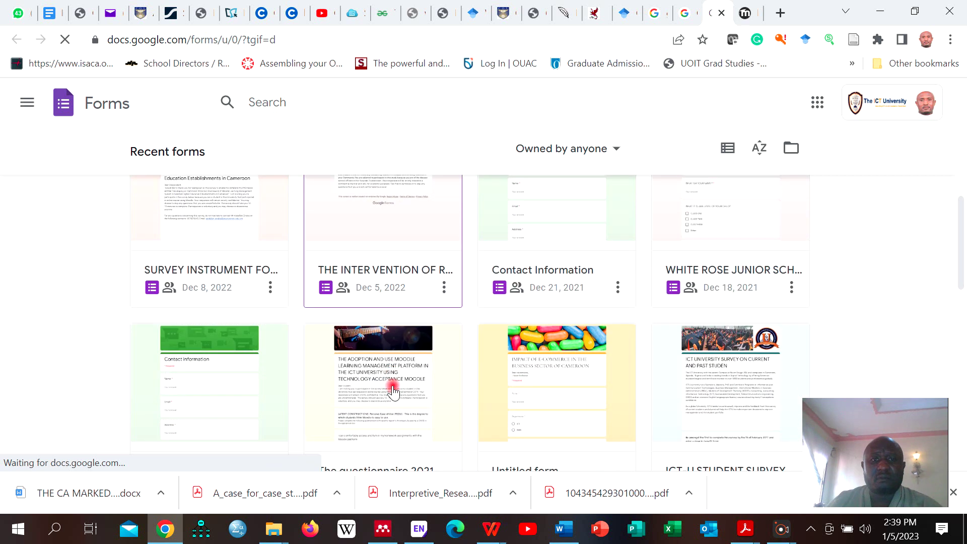
pyautogui.scroll(3, 392, 385)
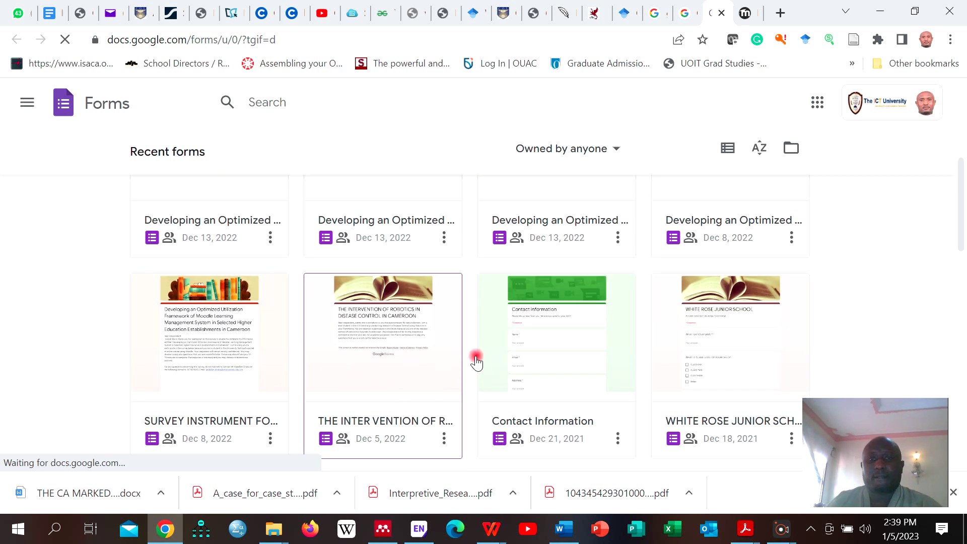
pyautogui.scroll(3, 494, 347)
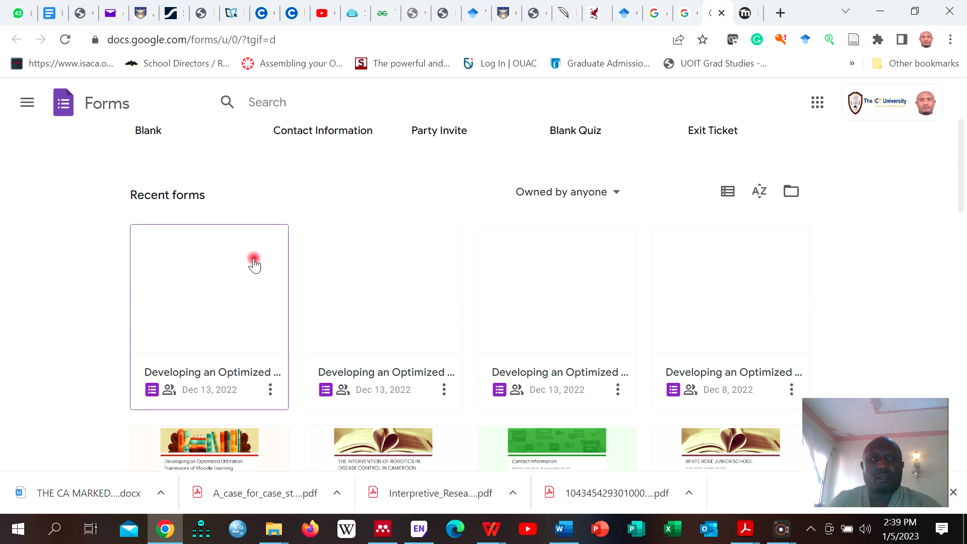
pyautogui.scroll(3, 197, 240)
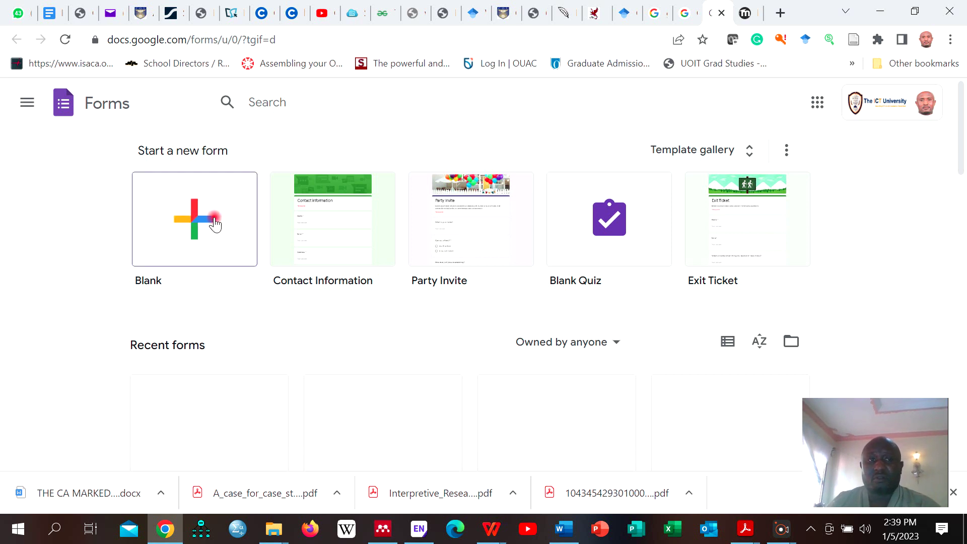
# Step: Open the recent PhD survey instrument form on developing an optimized utilization framework of the Moodle Learning Management System
pyautogui.scroll(-1, 326, 314)
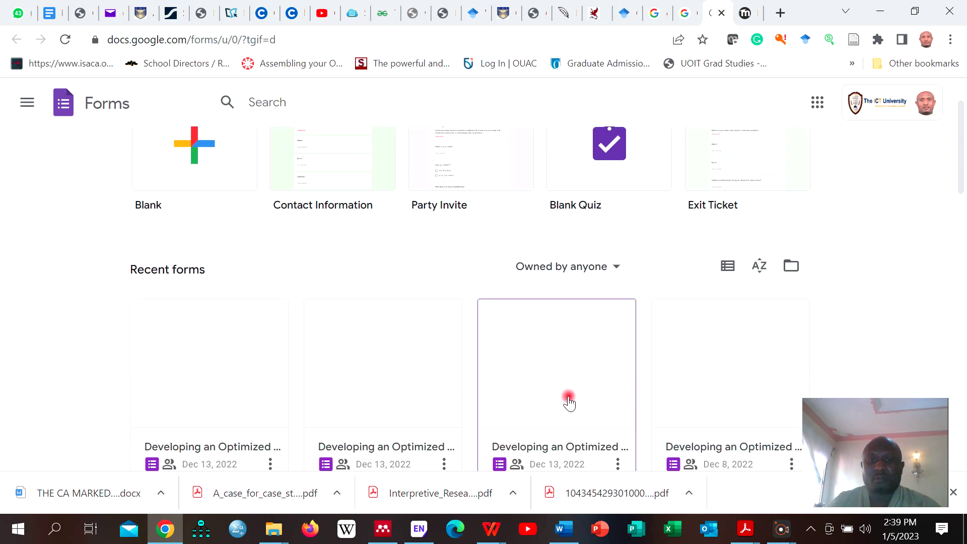
pyautogui.scroll(-1, 564, 398)
pyautogui.scroll(-2, 564, 398)
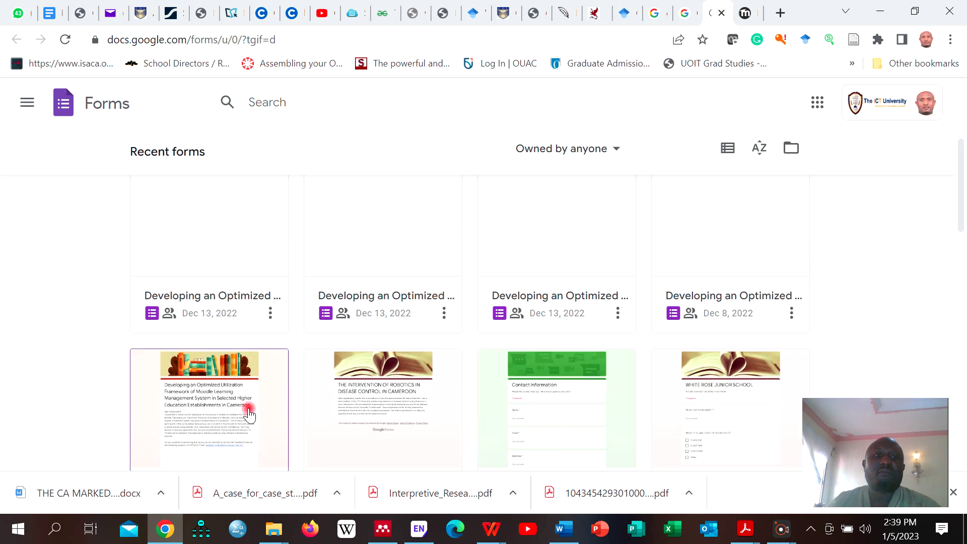
pyautogui.click(232, 395)
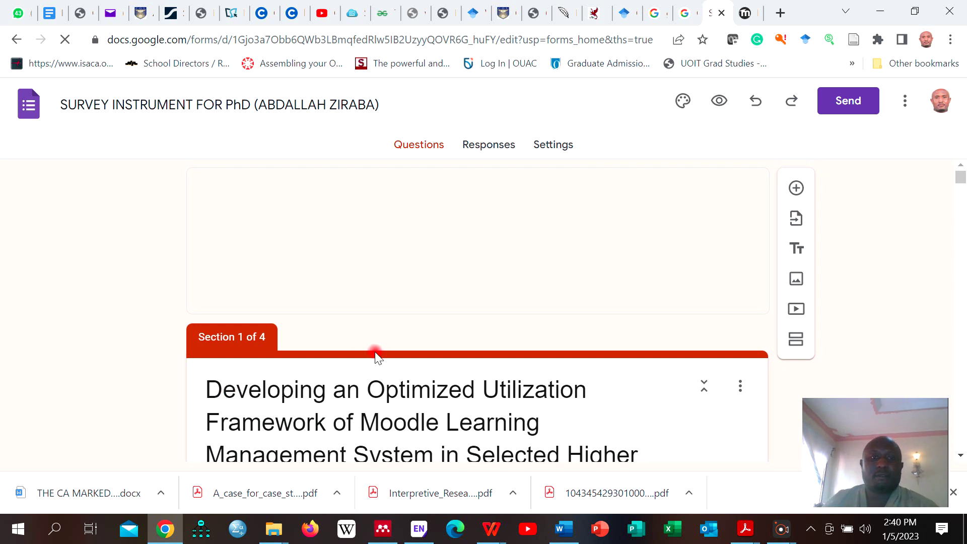
# Step: Examine the form's header, title and introductory letter to respondents in Section 1
pyautogui.scroll(-9, 398, 345)
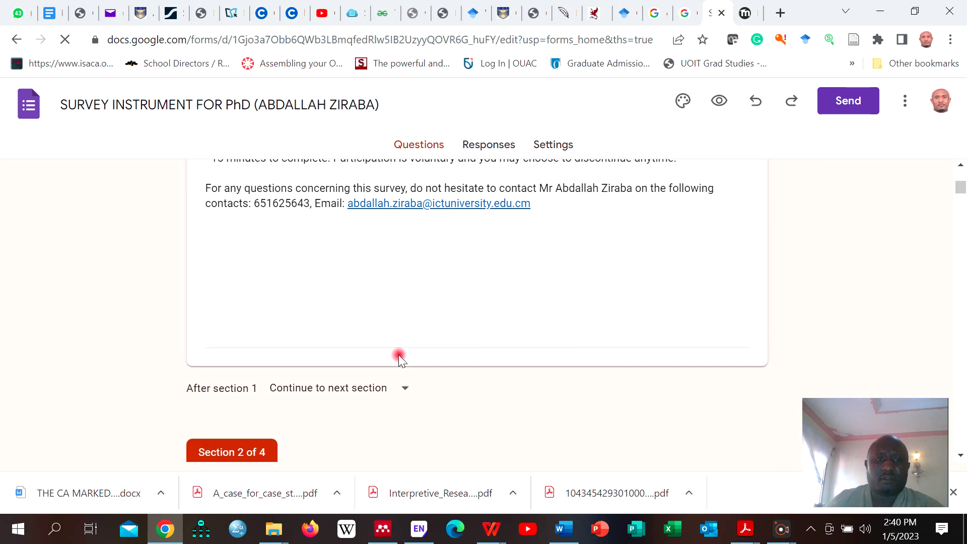
pyautogui.scroll(8, 398, 355)
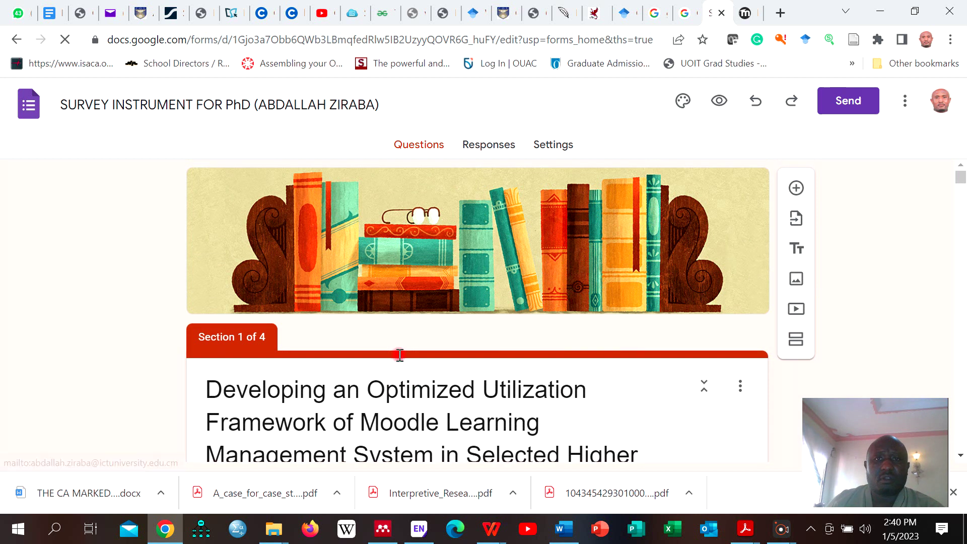
pyautogui.scroll(-3, 399, 355)
pyautogui.scroll(-10, 399, 358)
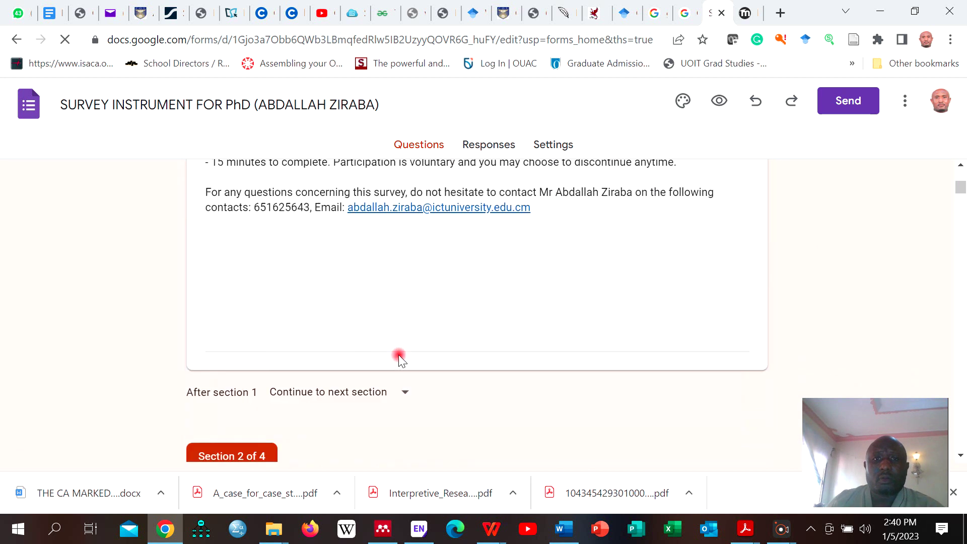
pyautogui.scroll(-5, 398, 358)
pyautogui.scroll(15, 398, 354)
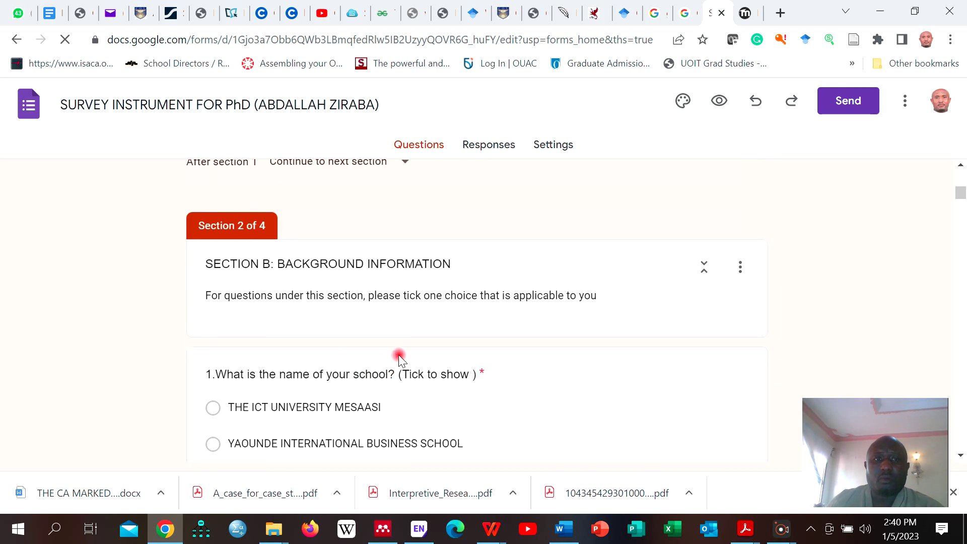
pyautogui.scroll(-9, 398, 354)
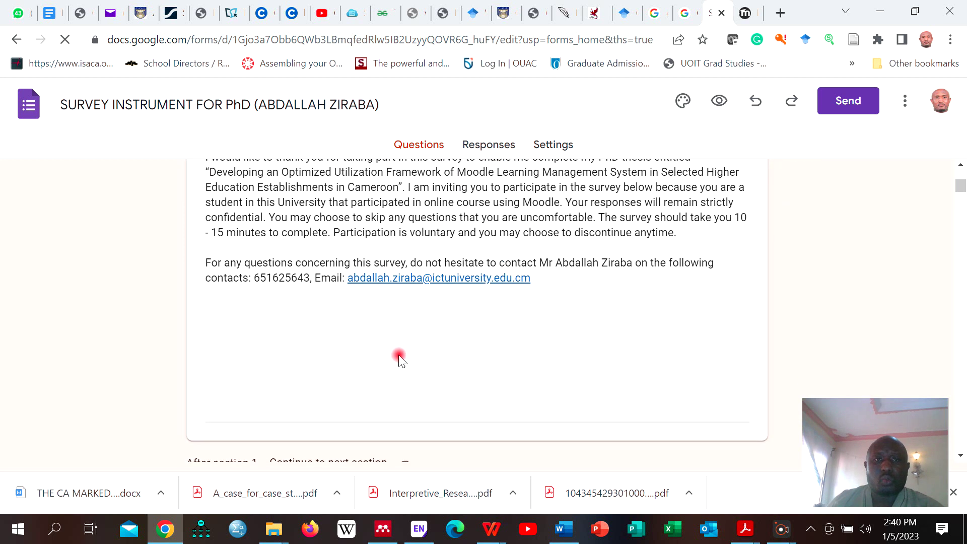
pyautogui.scroll(3, 398, 354)
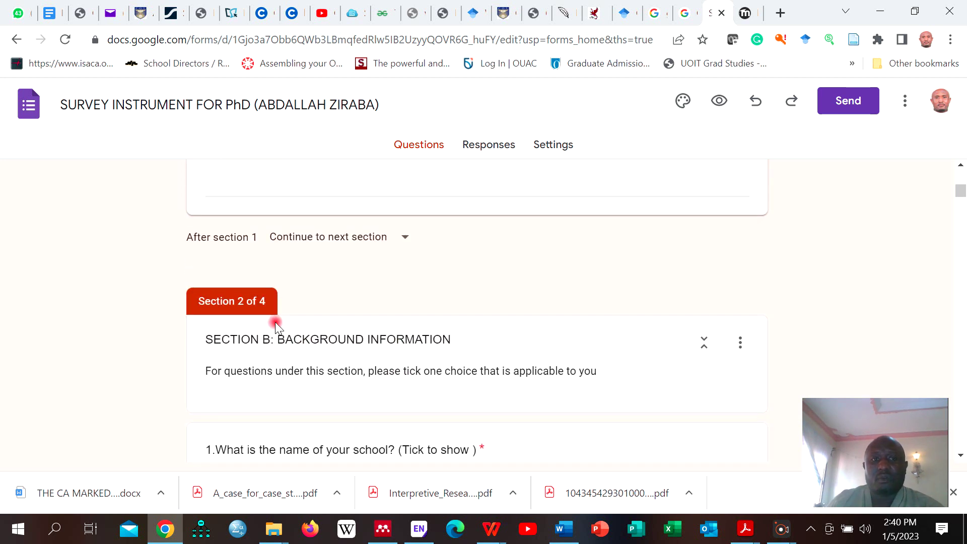
pyautogui.scroll(8, 332, 358)
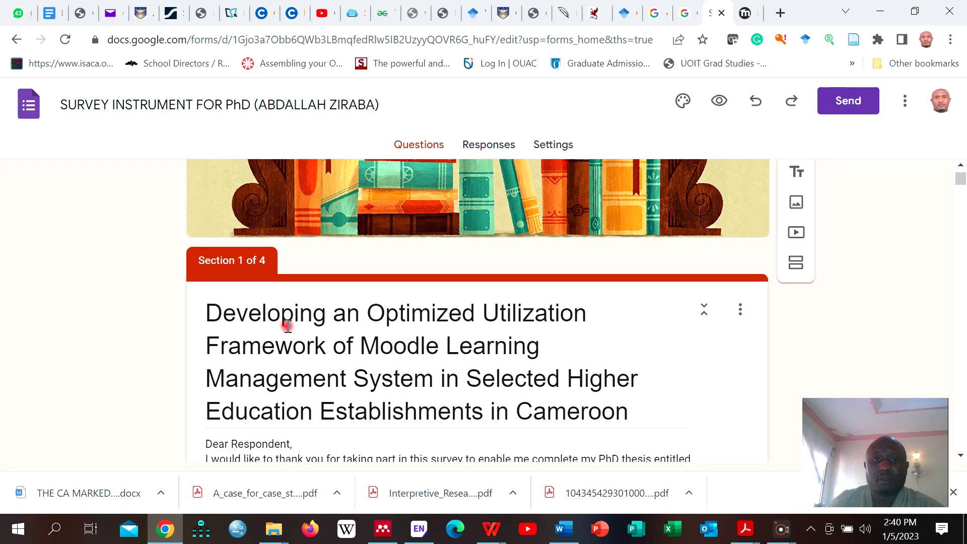
pyautogui.scroll(-3, 282, 302)
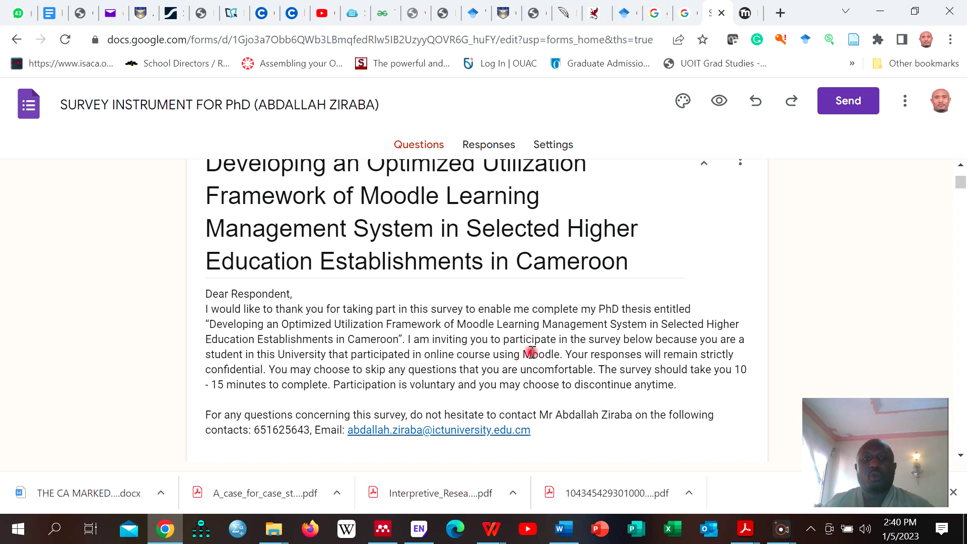
pyautogui.scroll(-2, 507, 346)
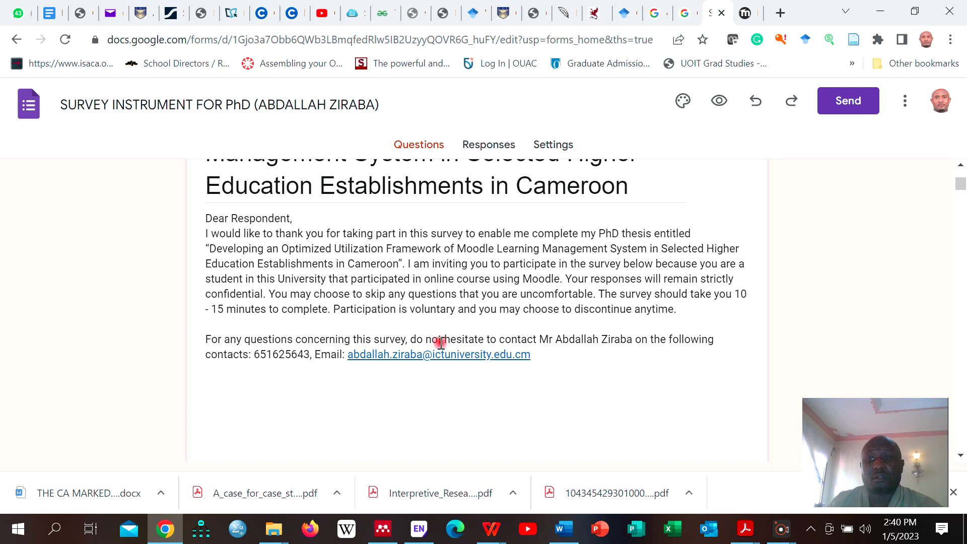
pyautogui.scroll(-5, 473, 355)
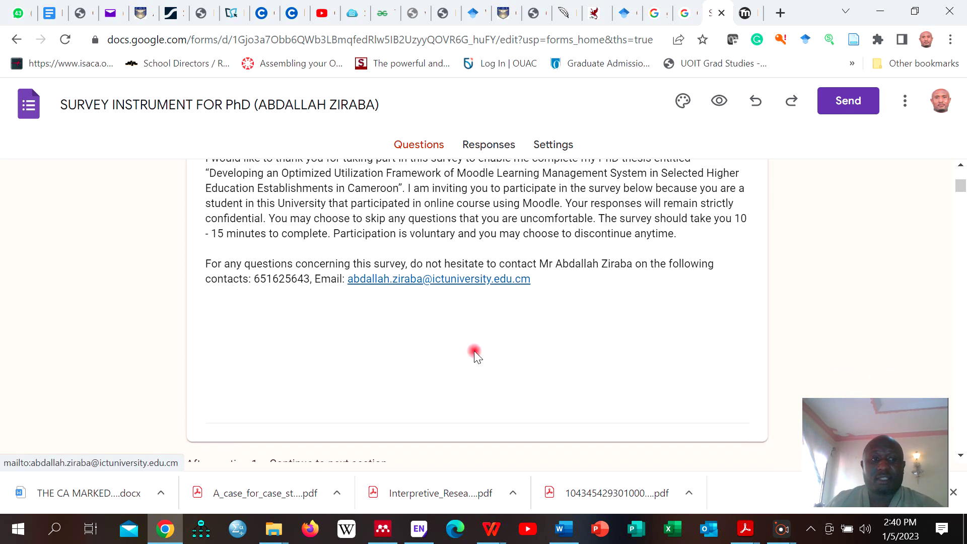
pyautogui.scroll(-2, 473, 351)
pyautogui.scroll(3, 473, 350)
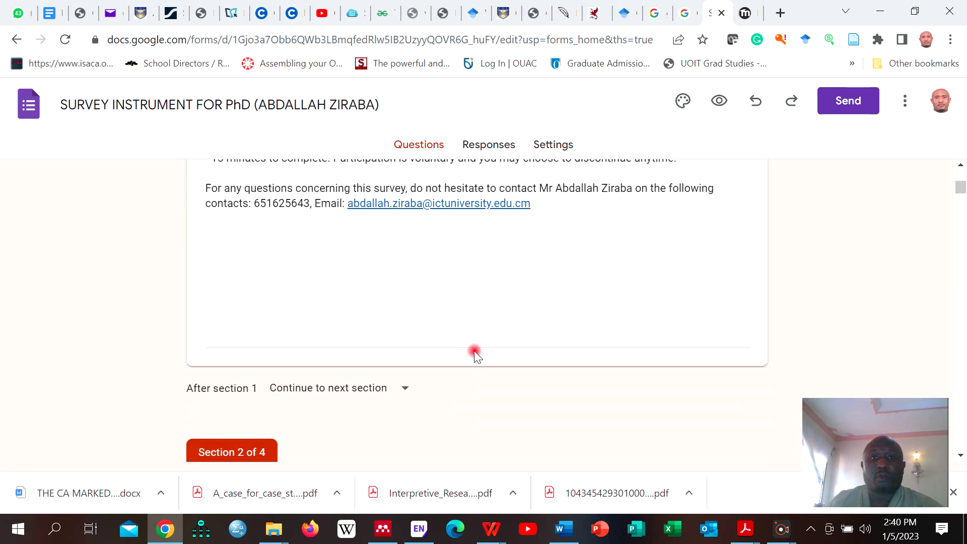
# Step: Review the background information questions in Section B, from school name and gender to how frequently Moodle is used from different places
pyautogui.scroll(-3, 473, 350)
pyautogui.scroll(-3, 474, 350)
pyautogui.scroll(2, 473, 350)
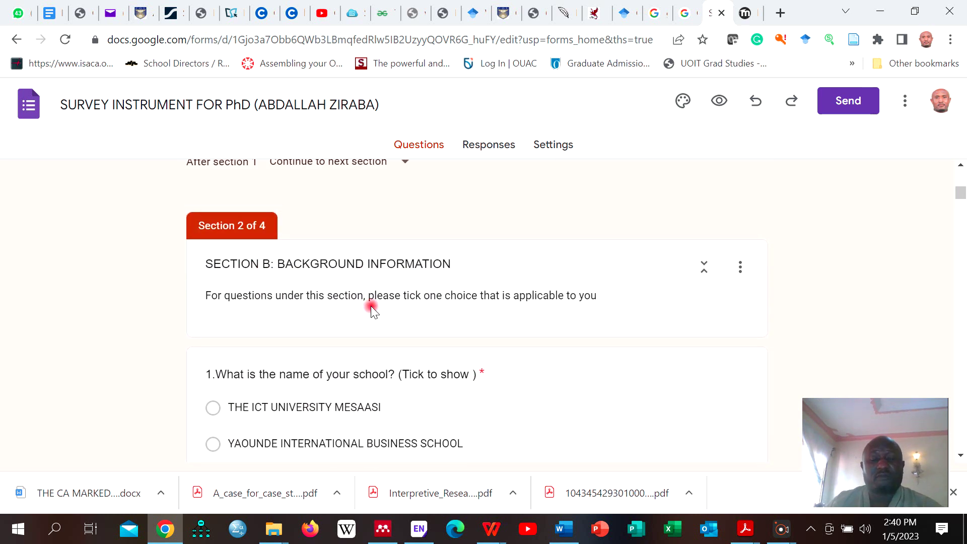
pyautogui.scroll(-3, 370, 306)
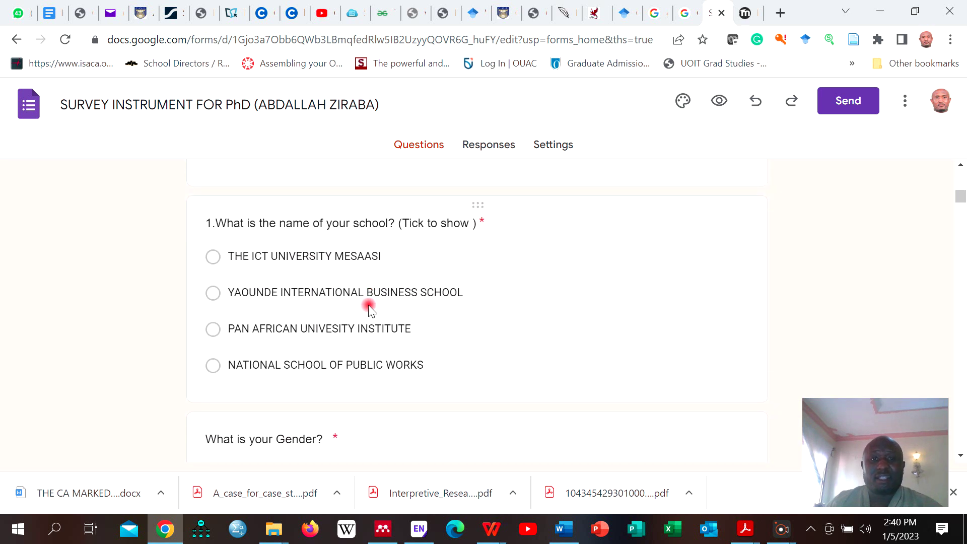
pyautogui.scroll(-3, 374, 256)
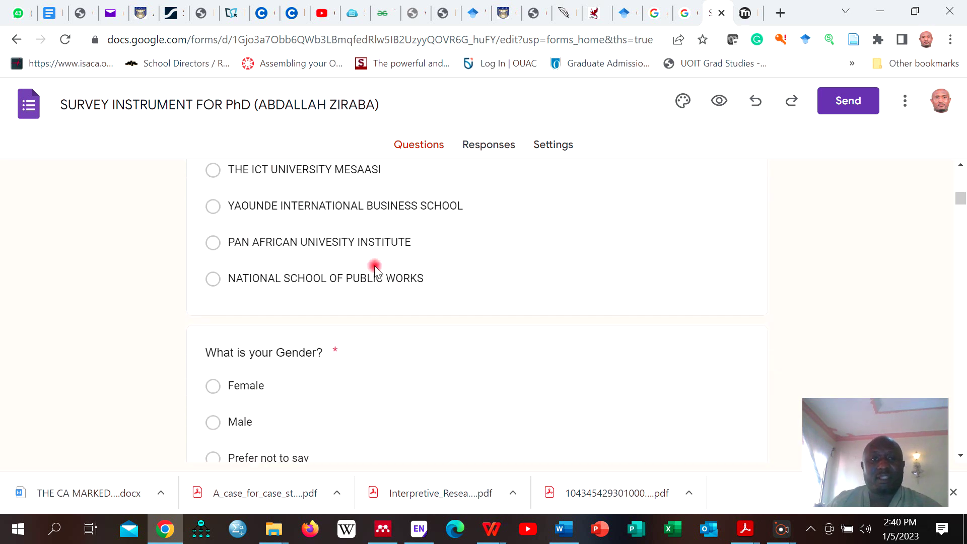
pyautogui.scroll(-6, 352, 307)
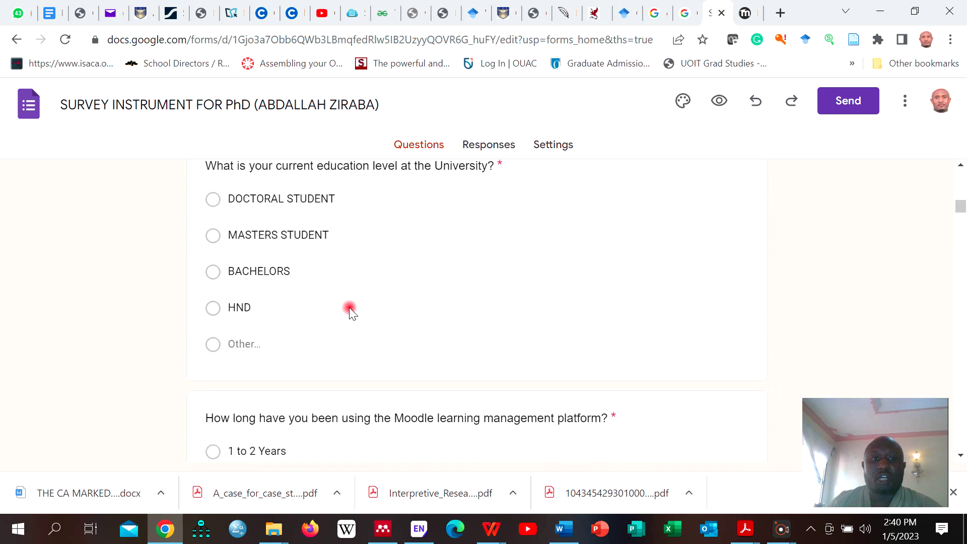
pyautogui.scroll(1, 349, 308)
pyautogui.scroll(-3, 349, 307)
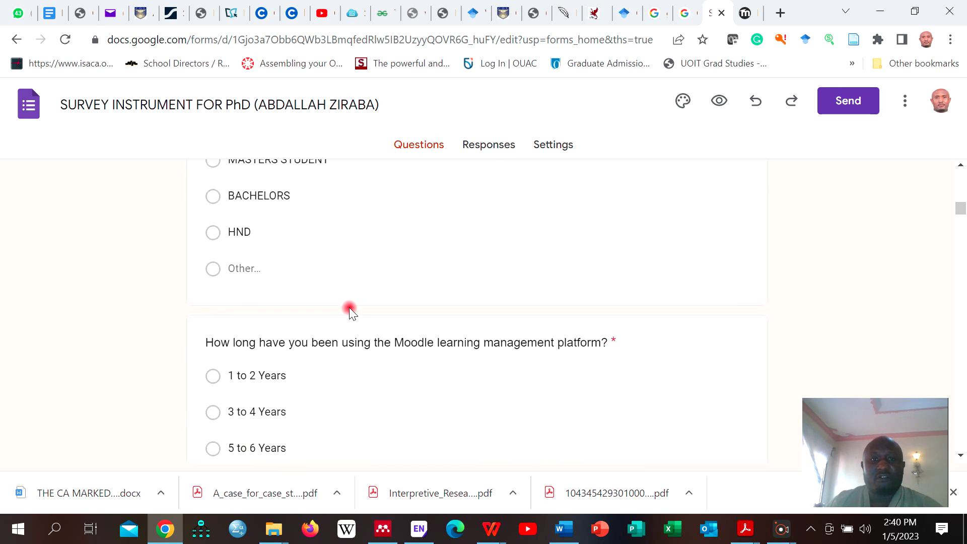
pyautogui.scroll(-2, 349, 308)
pyautogui.scroll(-6, 349, 308)
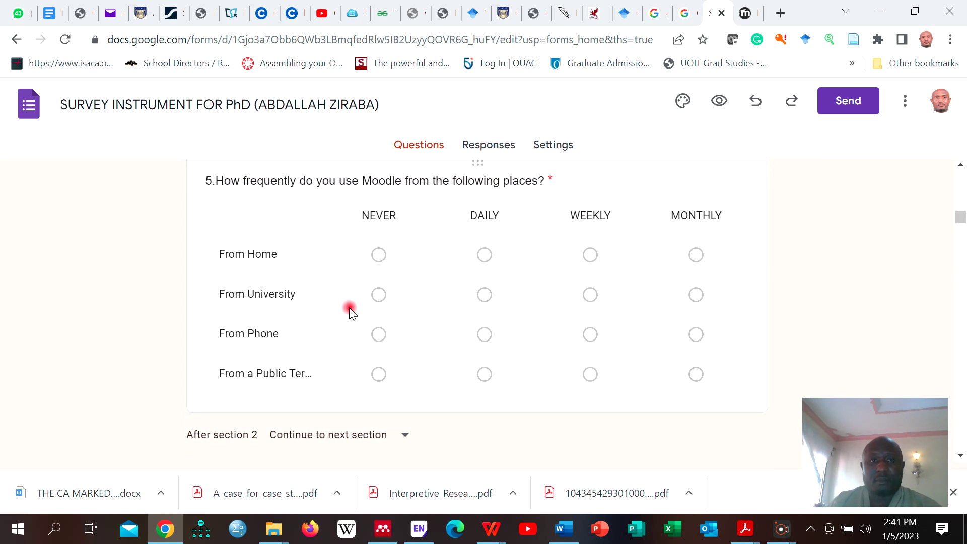
# Step: Review Section C on the use of Moodle features, including the agreement-scale items on communication tools
pyautogui.scroll(-5, 349, 307)
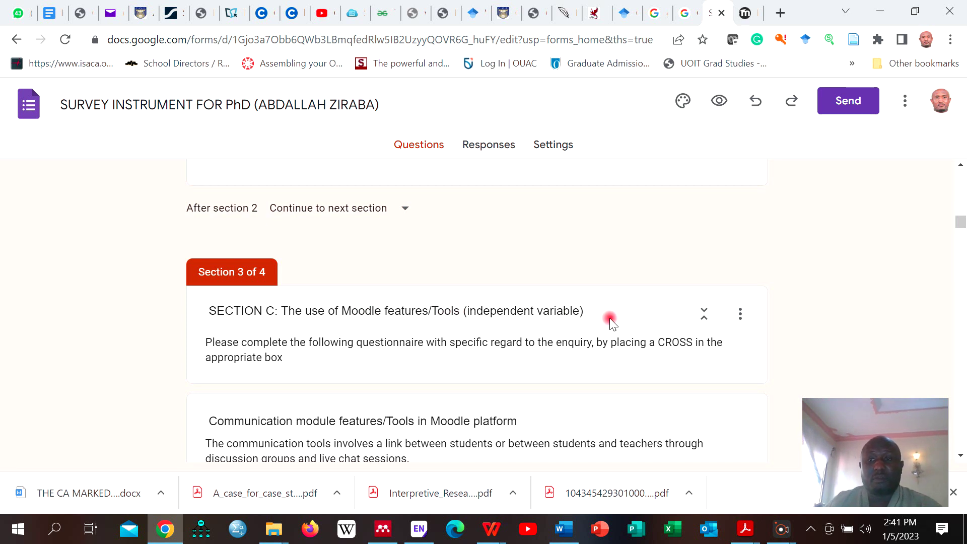
pyautogui.scroll(-1, 607, 319)
pyautogui.scroll(-2, 606, 319)
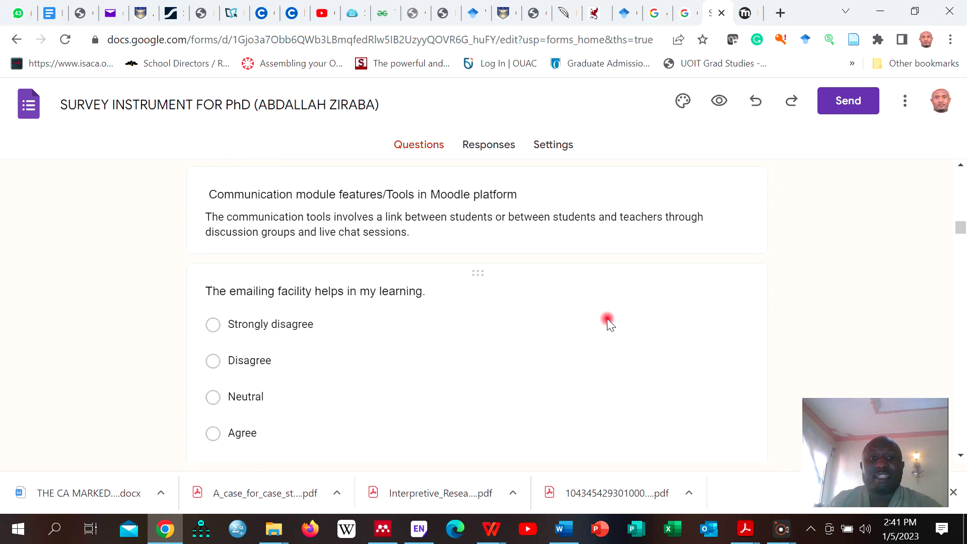
pyautogui.scroll(1, 606, 318)
pyautogui.scroll(-3, 606, 320)
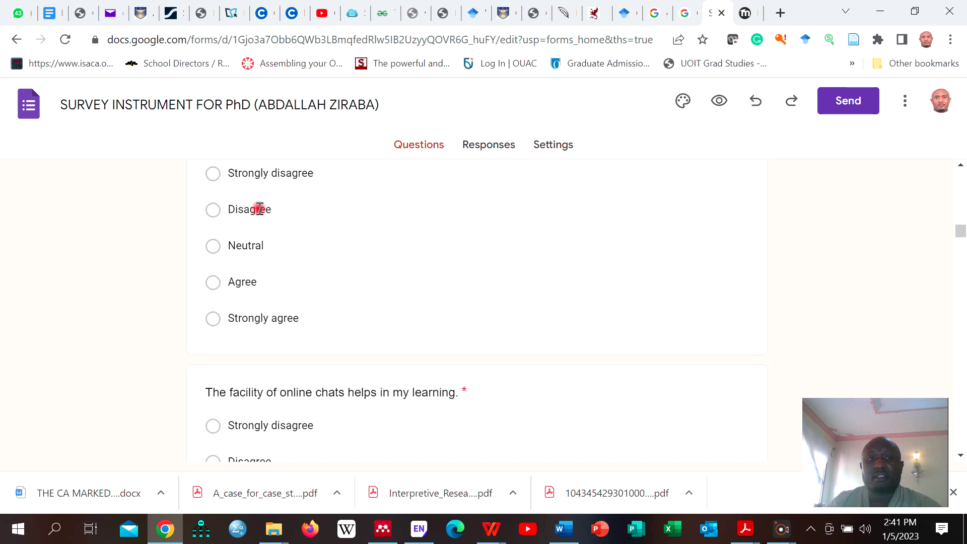
pyautogui.scroll(-8, 385, 286)
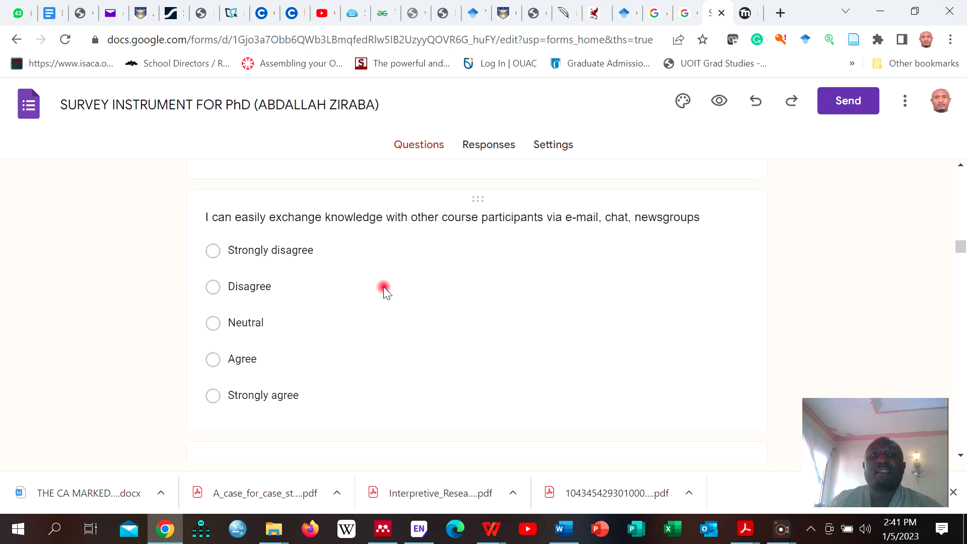
# Step: Return to the start of the form and skim again from the introduction to the background questions
pyautogui.scroll(15, 446, 408)
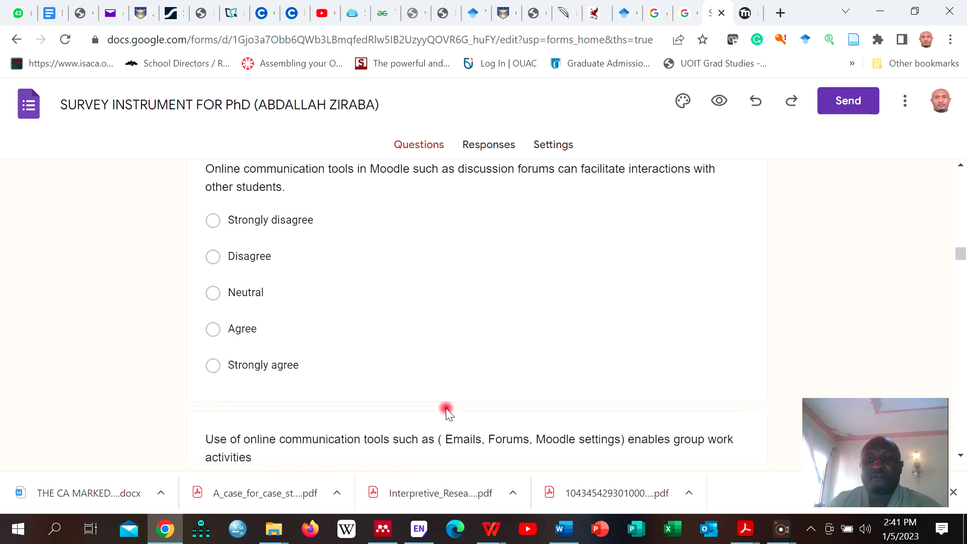
pyautogui.scroll(20, 429, 372)
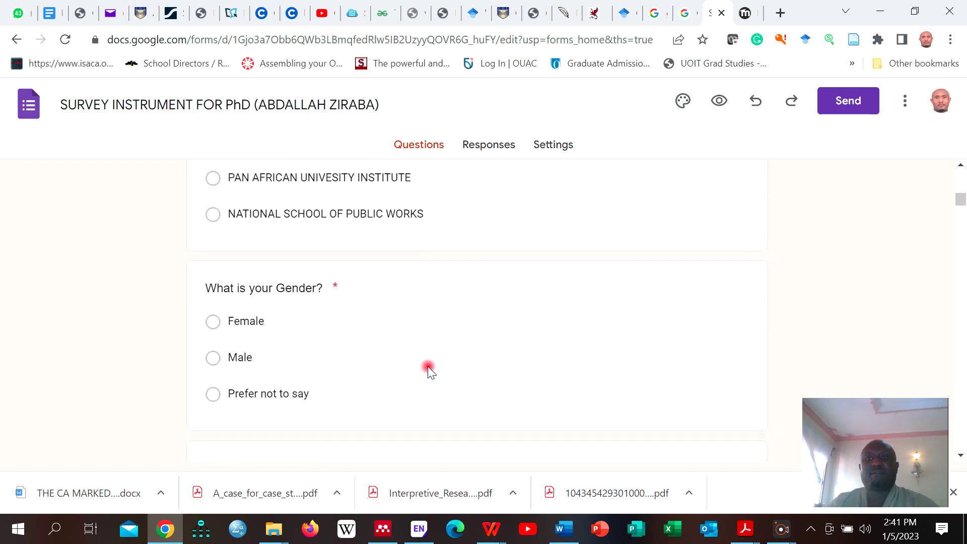
pyautogui.scroll(5, 428, 372)
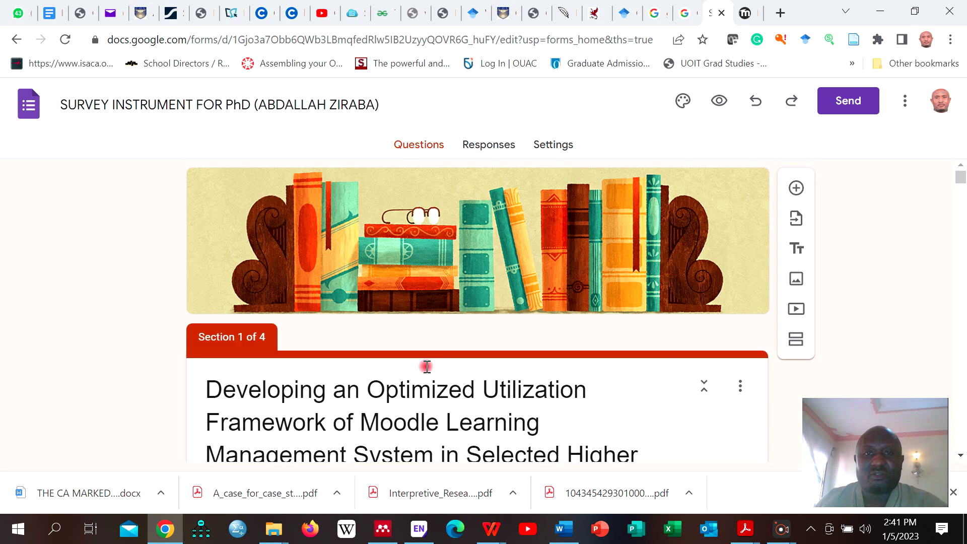
pyautogui.scroll(-20, 425, 367)
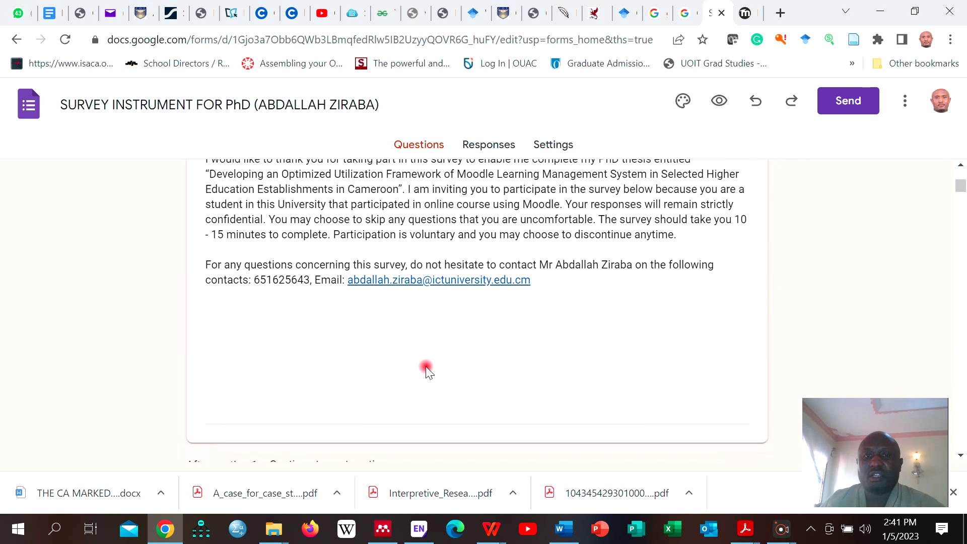
pyautogui.scroll(-3, 425, 366)
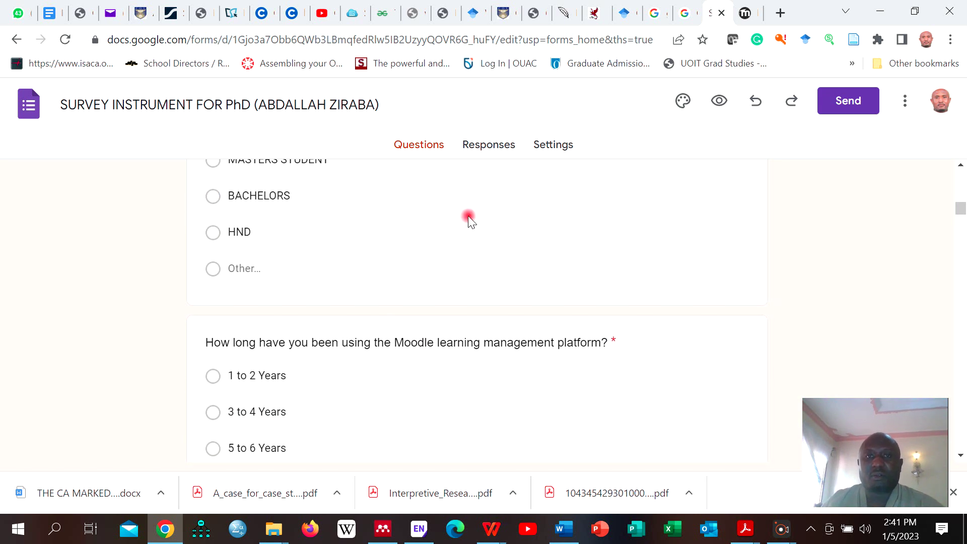
# Step: Try to open the form's Responses view from the beginning of the survey
pyautogui.click(482, 150)
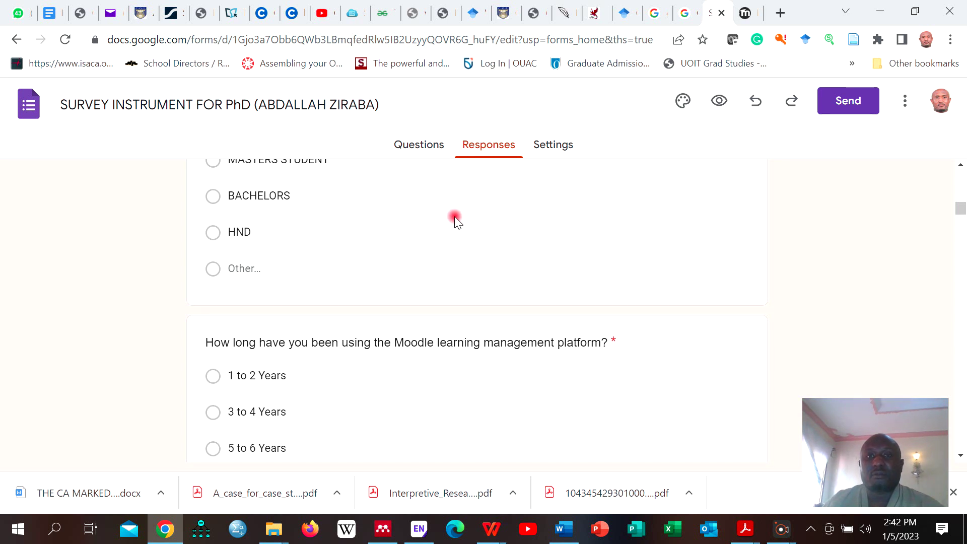
pyautogui.scroll(3, 468, 263)
pyautogui.scroll(10, 467, 262)
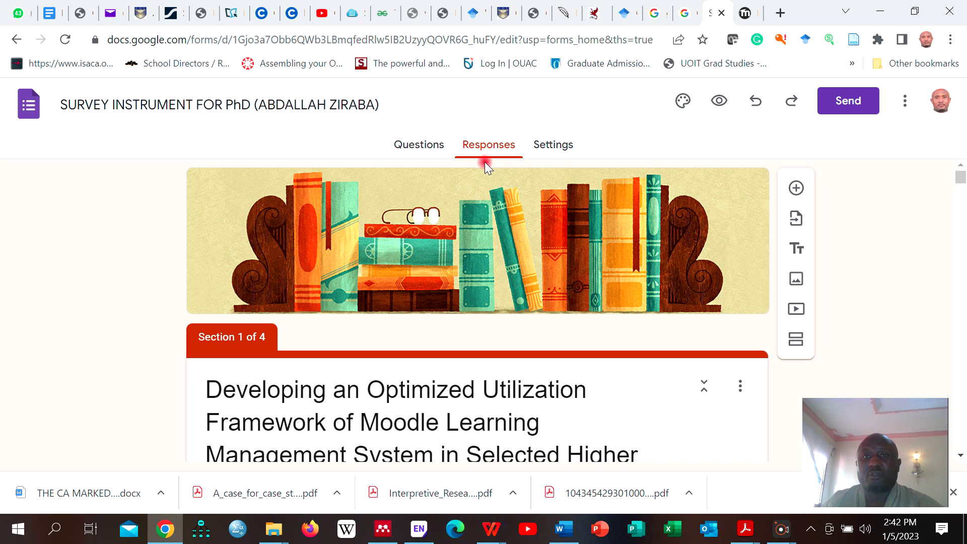
# Step: Switch between the form's Settings, Questions and Responses views, ending on Responses
pyautogui.click(566, 146)
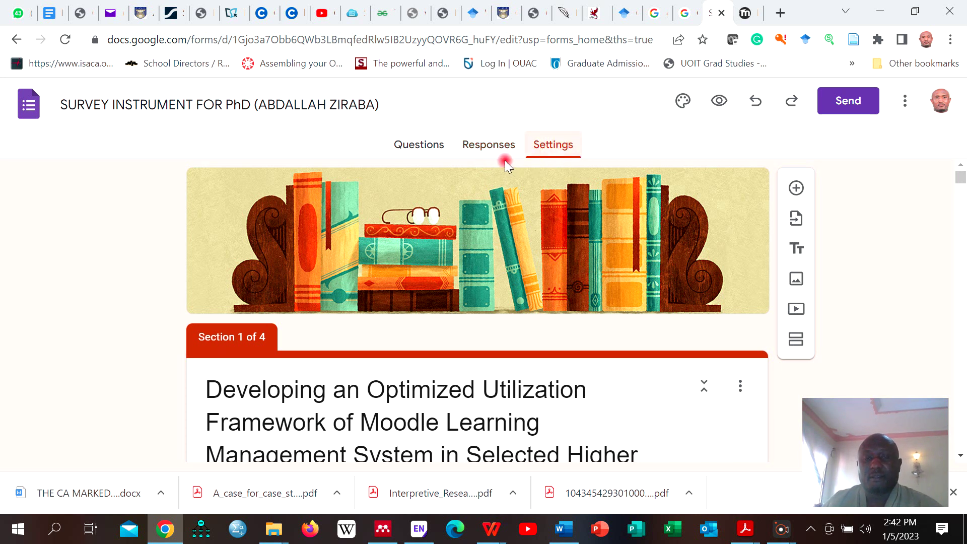
pyautogui.click(488, 151)
pyautogui.click(429, 144)
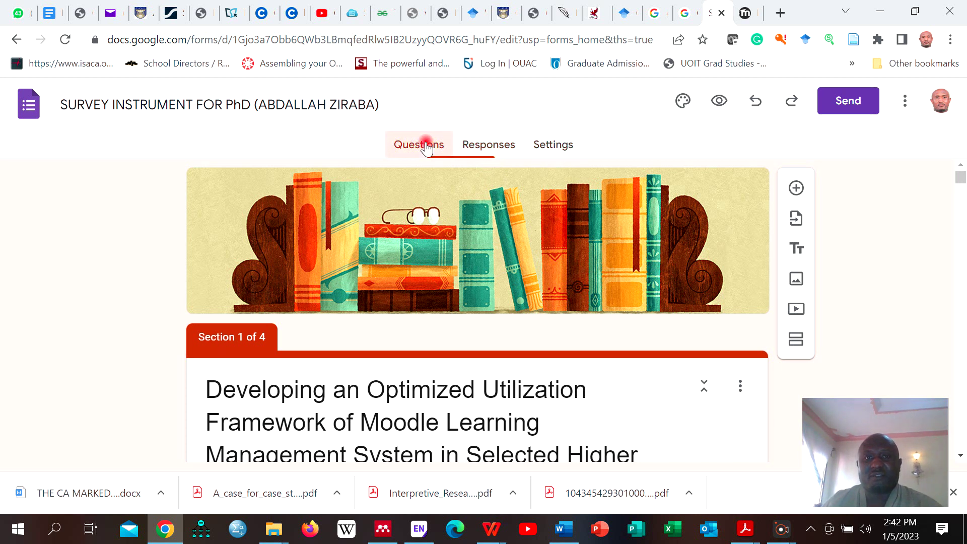
pyautogui.click(485, 152)
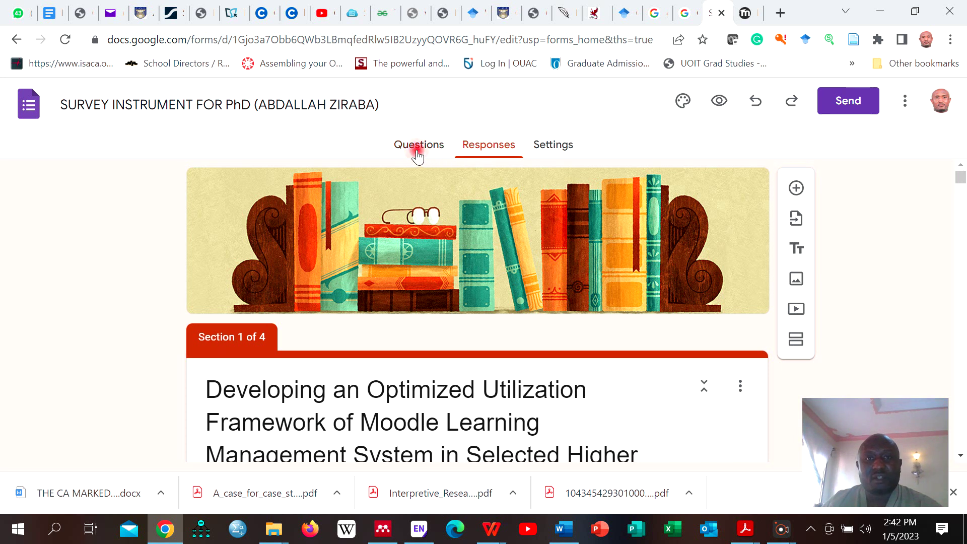
pyautogui.click(417, 150)
pyautogui.click(472, 151)
# Step: Skim the survey's introduction and try again to open the collected responses from the start of the form
pyautogui.scroll(-10, 495, 225)
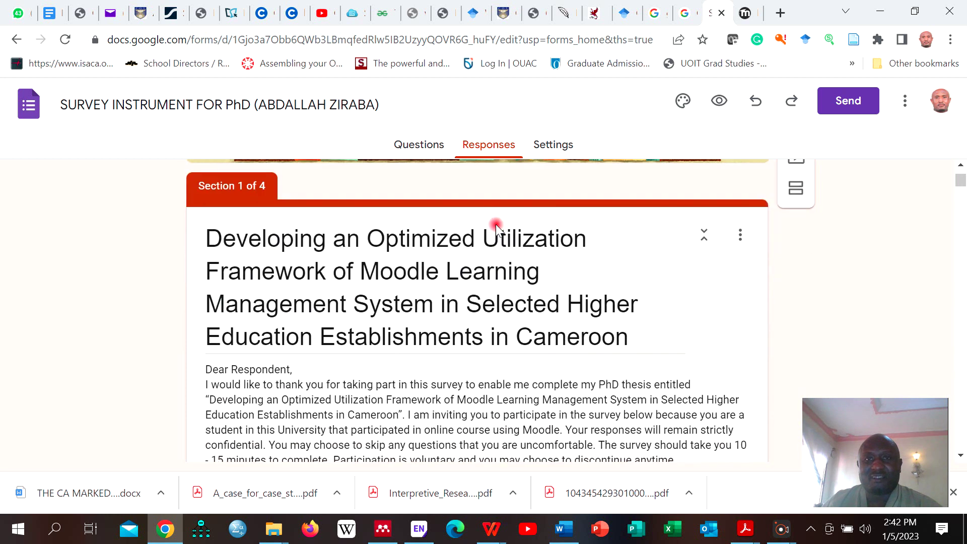
pyautogui.scroll(5, 495, 225)
pyautogui.scroll(8, 494, 225)
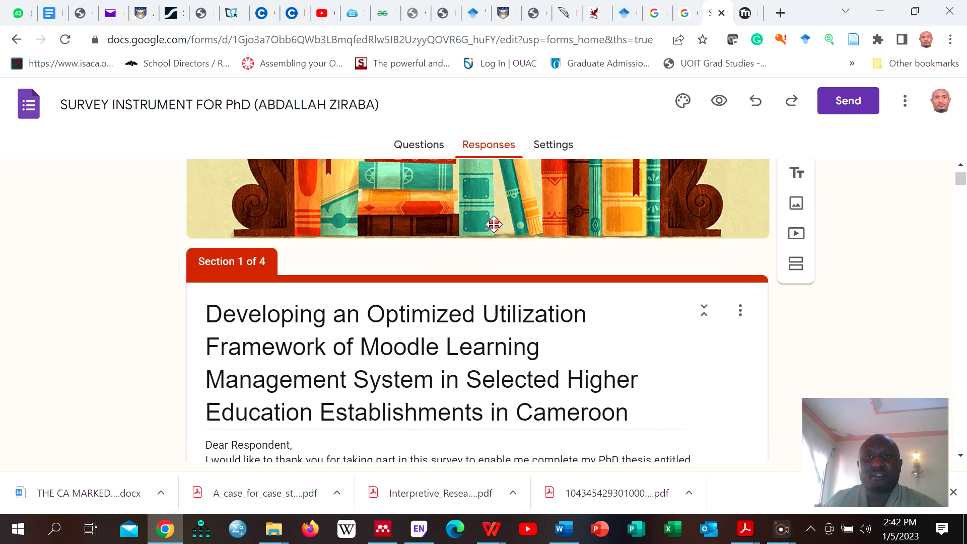
pyautogui.click(493, 146)
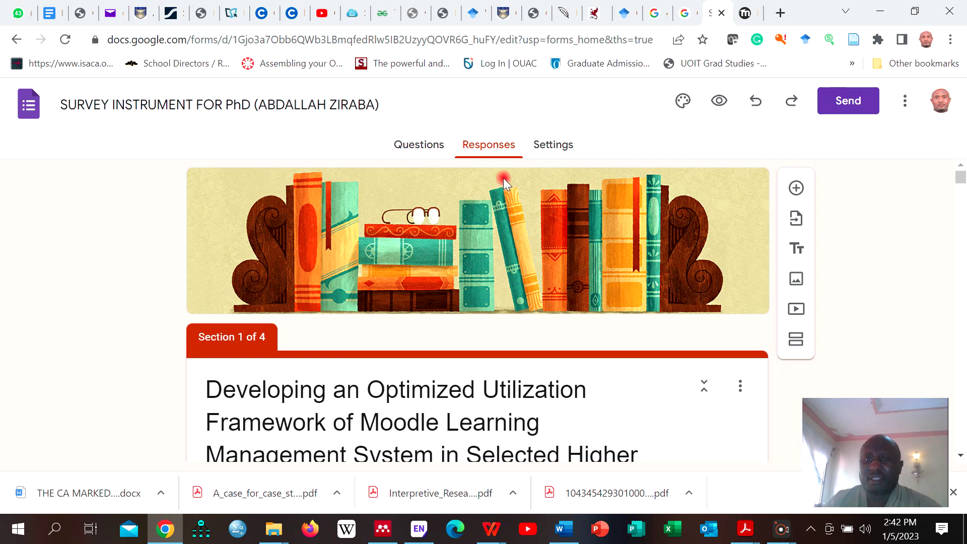
# Step: Skim the survey down to the agreement-scale items on using Moodle tools to integrate facts with practical skills
pyautogui.scroll(-20, 533, 286)
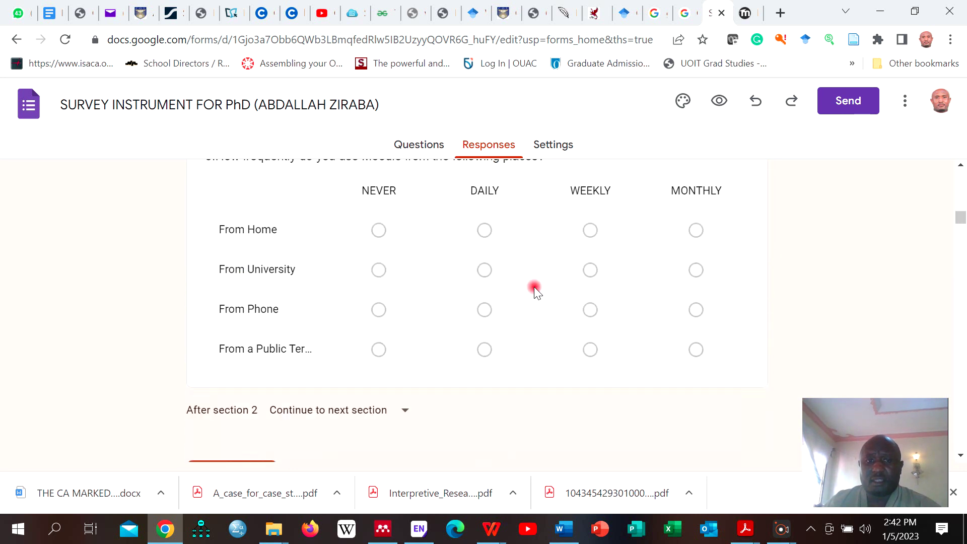
pyautogui.scroll(-20, 534, 286)
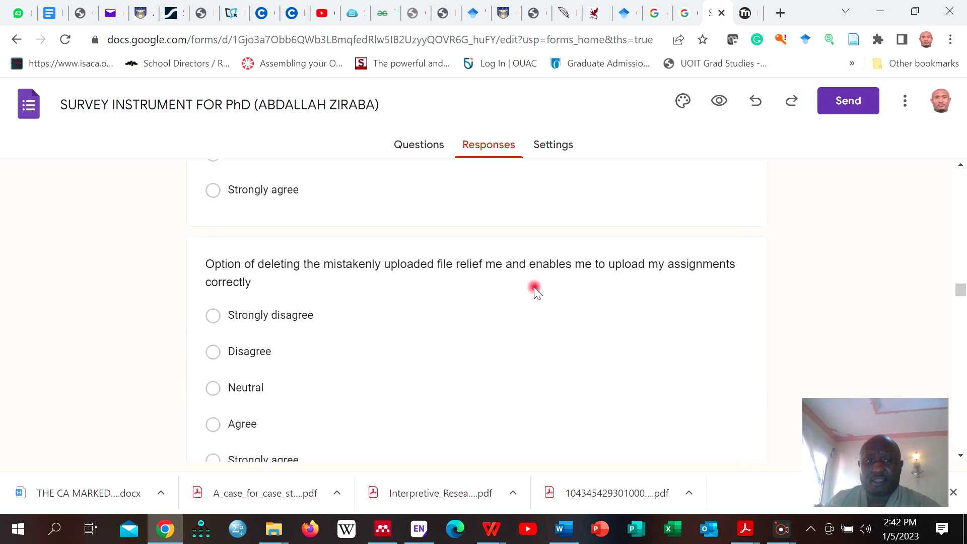
pyautogui.scroll(-20, 533, 286)
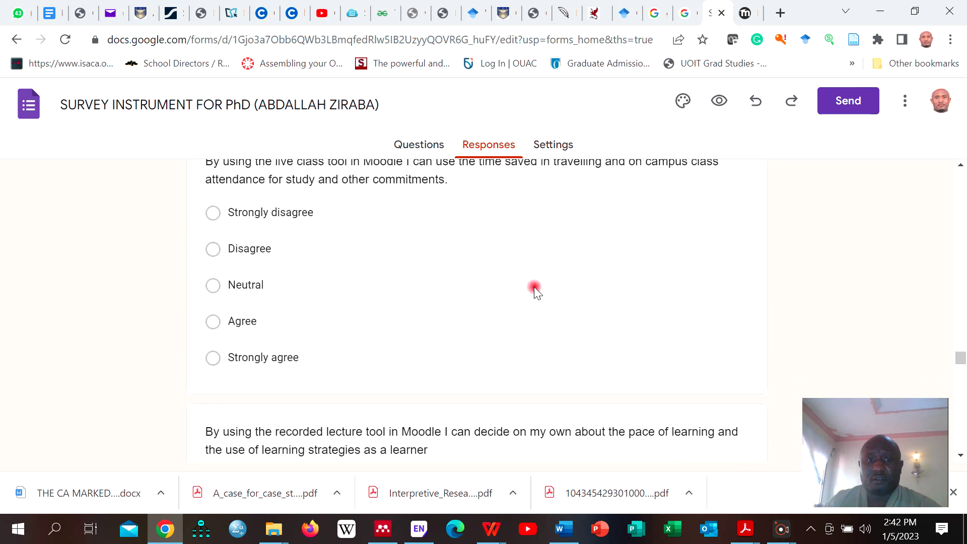
pyautogui.scroll(-20, 534, 287)
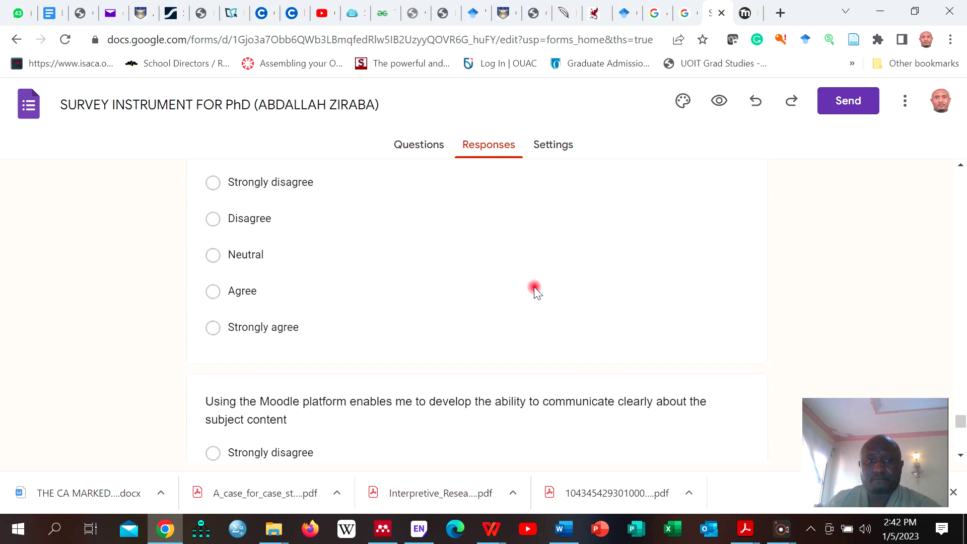
pyautogui.scroll(-7, 534, 286)
# Step: Reload the survey form's page in the browser
pyautogui.rightClick(710, 15)
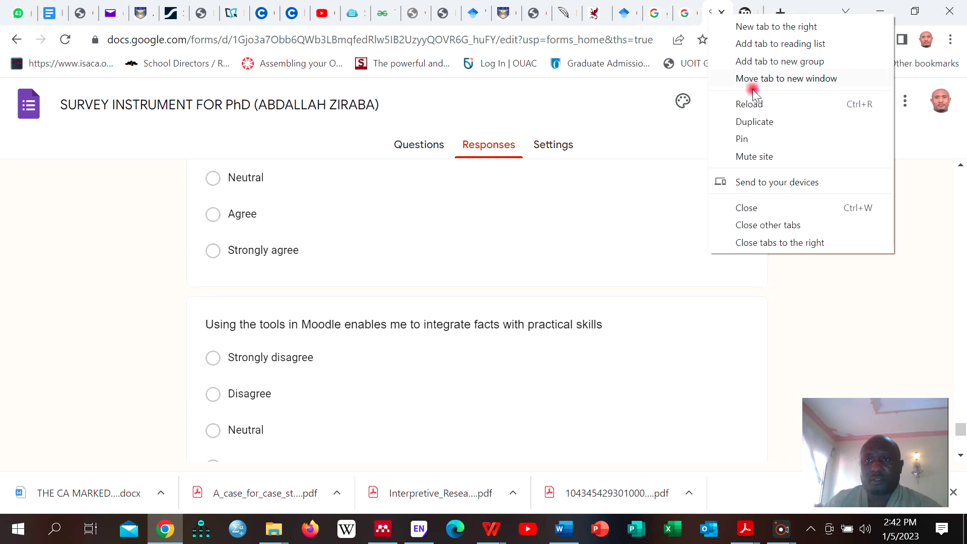
pyautogui.click(753, 104)
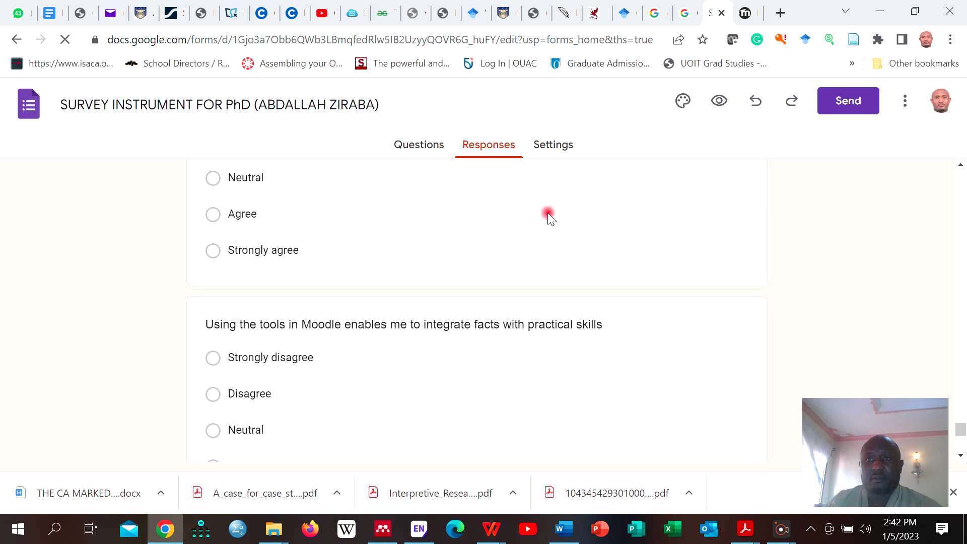
pyautogui.rightClick(710, 16)
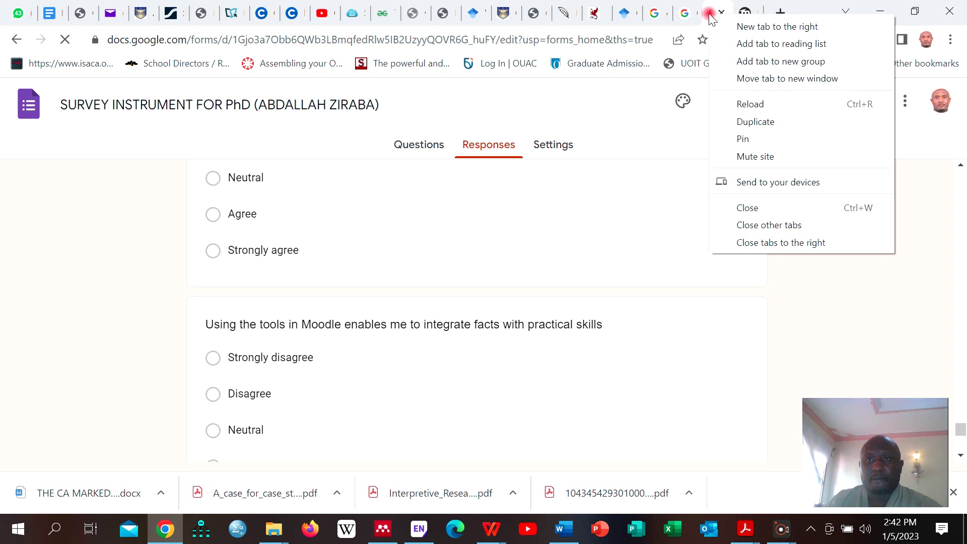
pyautogui.click(749, 106)
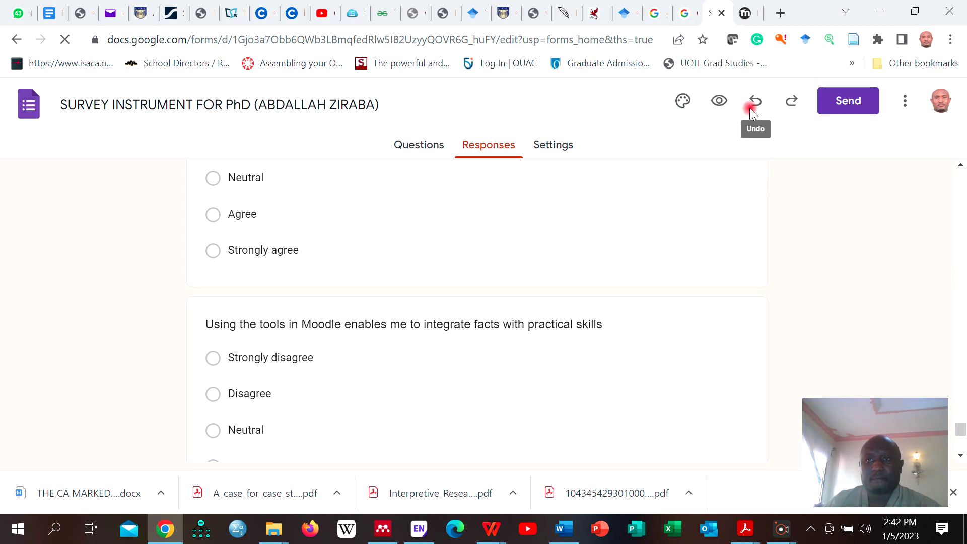
# Step: Check the Google Forms landing page and the search results, and return to the survey form's introduction
pyautogui.click(680, 21)
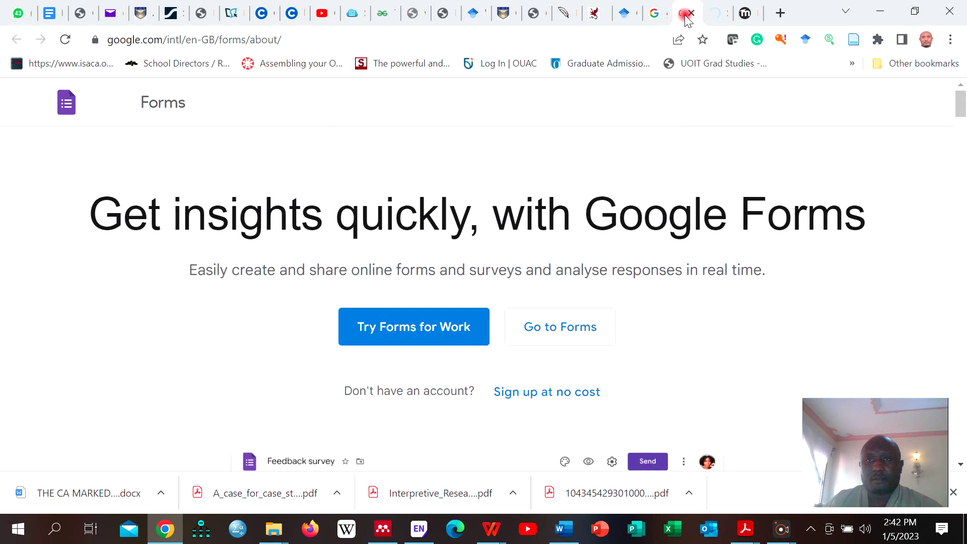
pyautogui.click(666, 18)
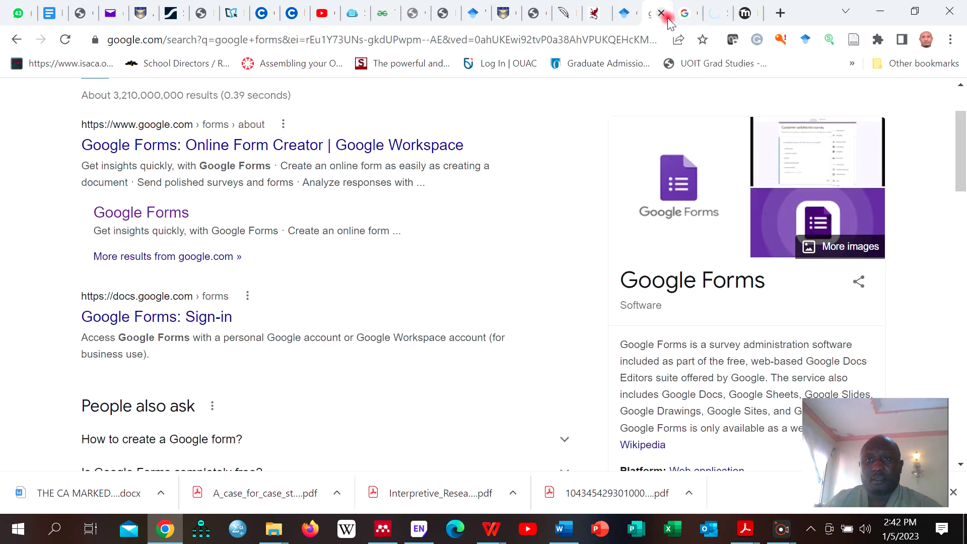
pyautogui.click(690, 20)
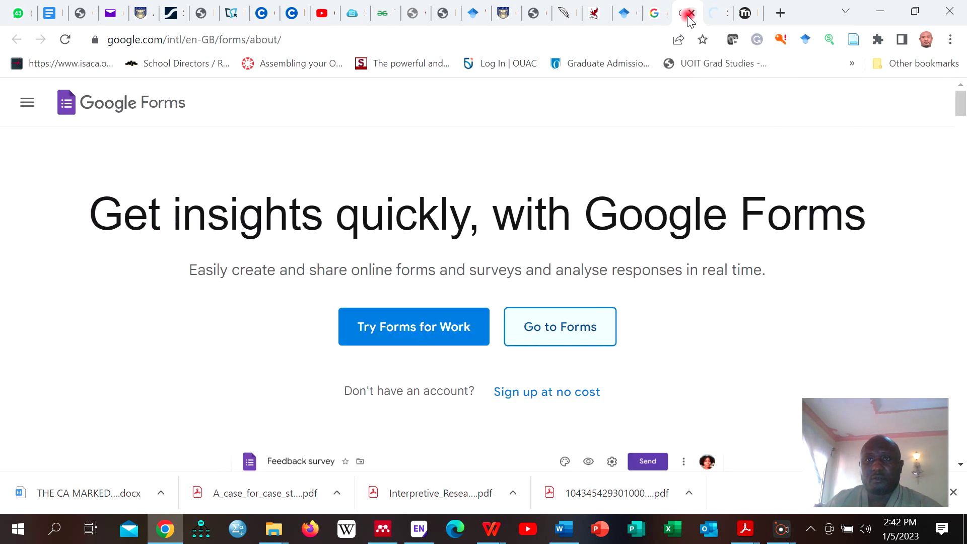
pyautogui.click(716, 15)
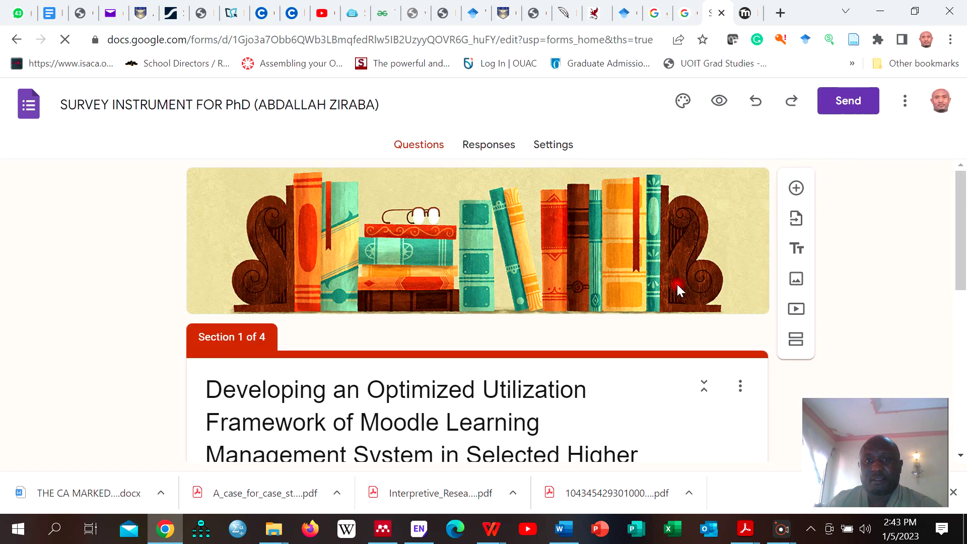
pyautogui.scroll(-3, 618, 310)
pyautogui.scroll(3, 617, 308)
pyautogui.scroll(-2, 618, 308)
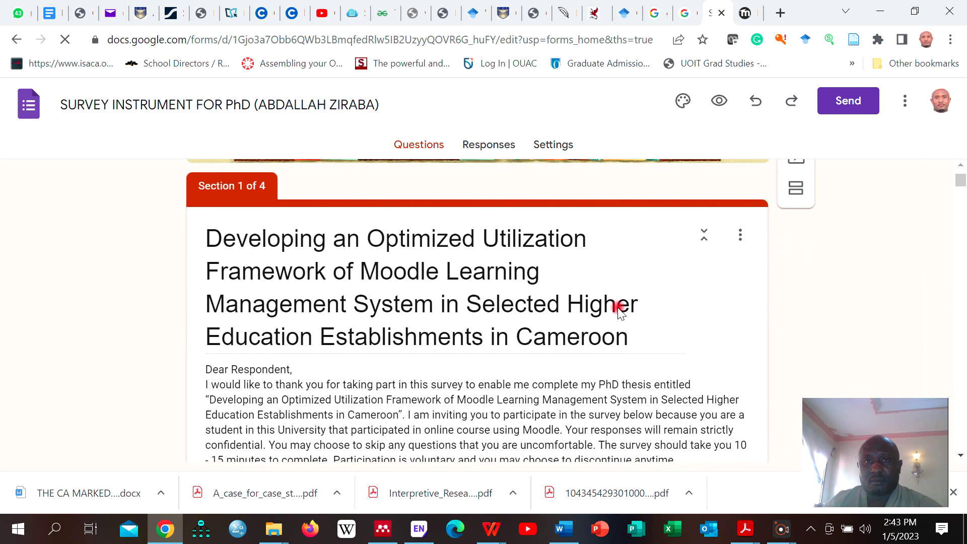
# Step: Open the Forms home page from the Google Forms landing page and return to the start of the survey form
pyautogui.click(684, 15)
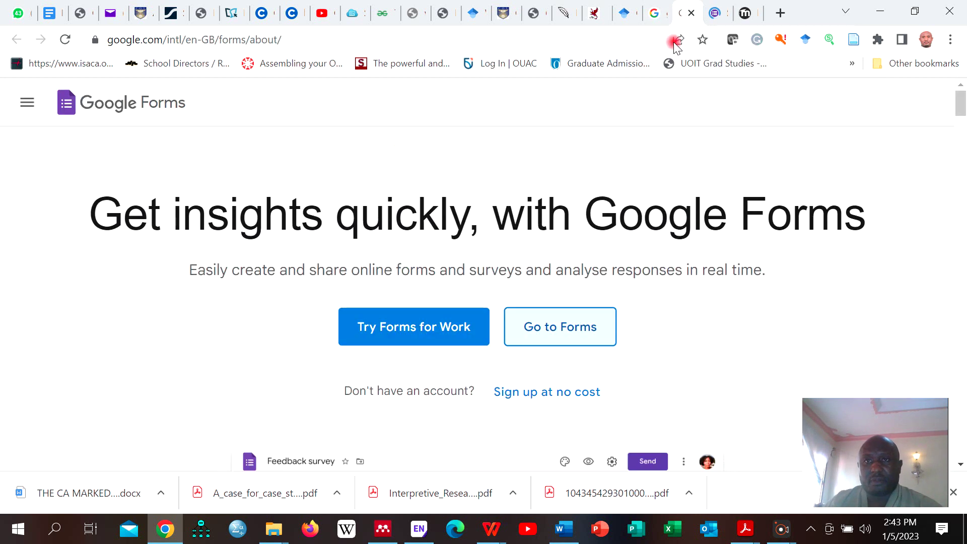
pyautogui.click(567, 328)
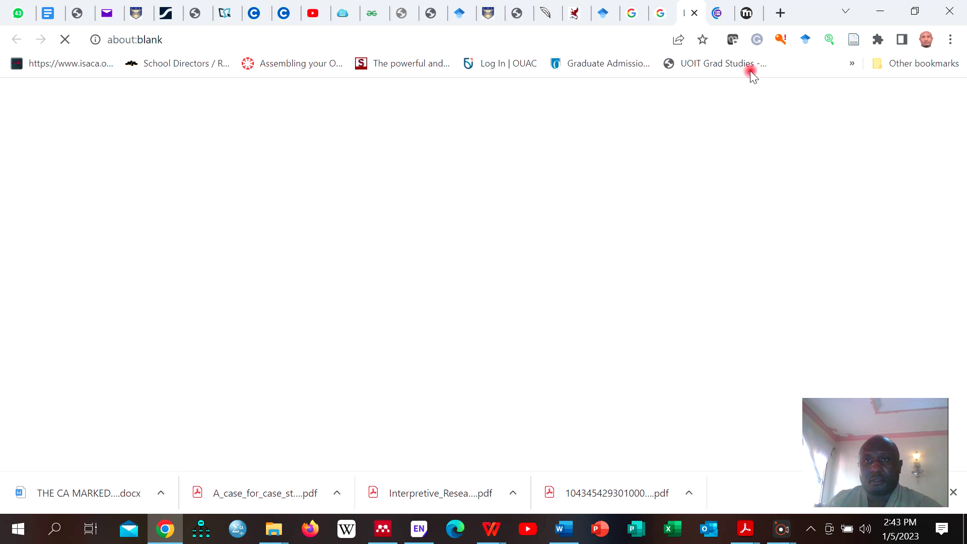
pyautogui.click(723, 16)
pyautogui.scroll(3, 506, 185)
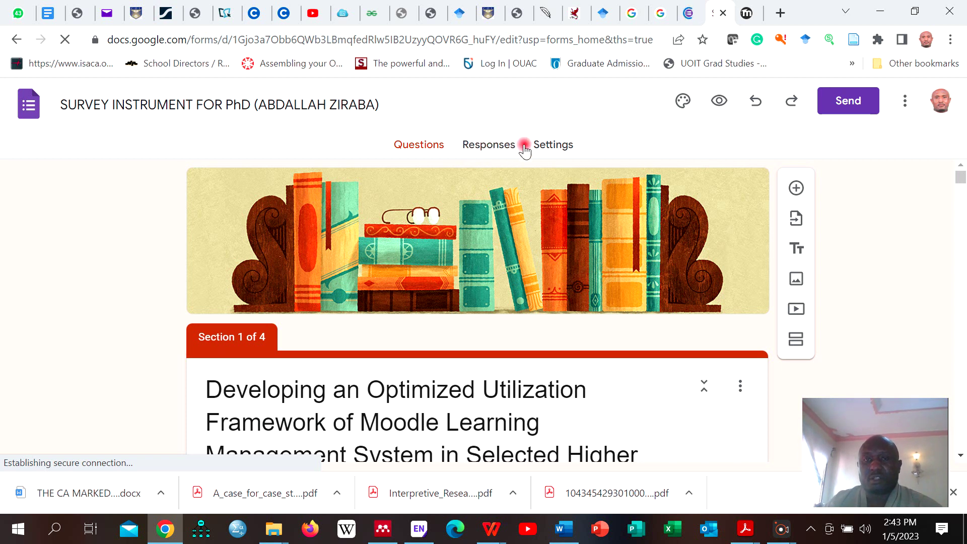
# Step: Check the Forms home page and skim the survey form down to the question on length of Moodle use
pyautogui.click(684, 20)
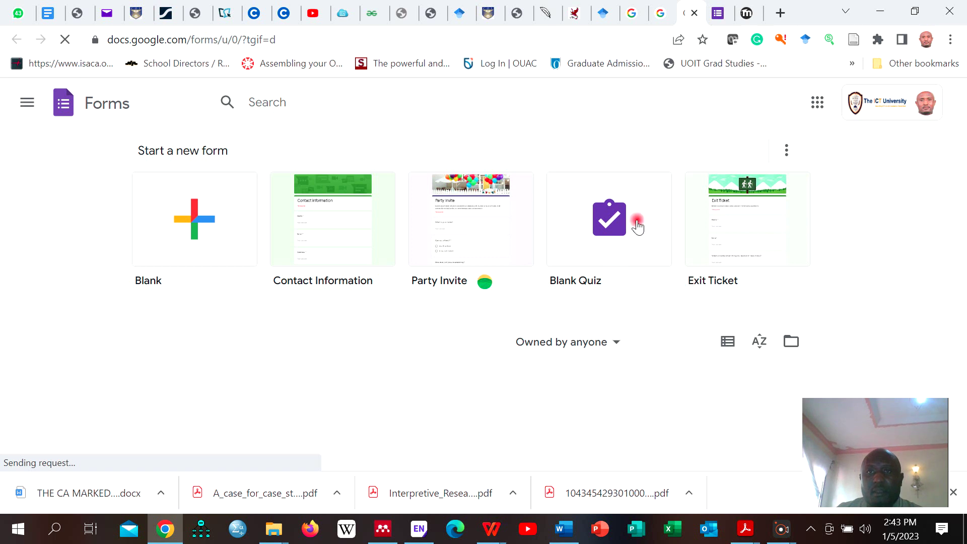
pyautogui.click(717, 13)
pyautogui.scroll(-5, 586, 302)
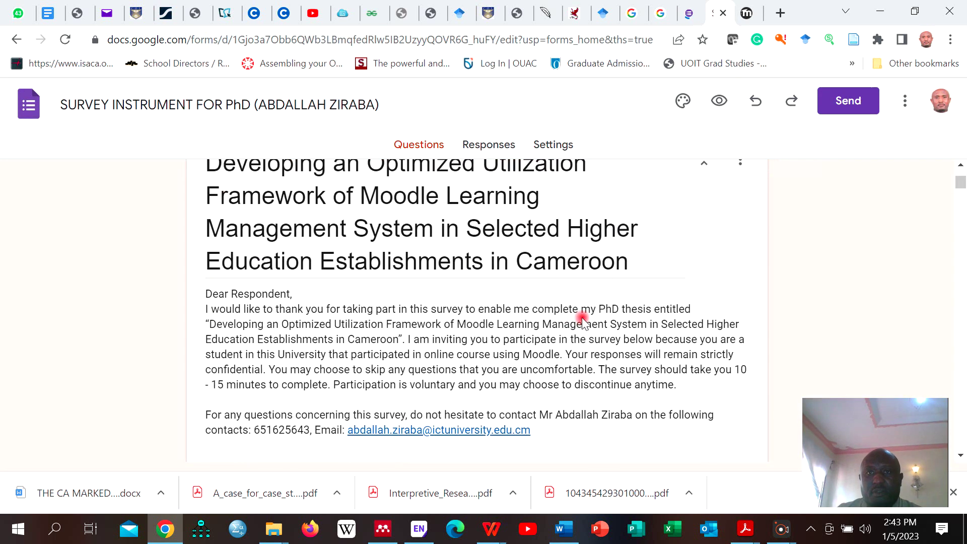
pyautogui.scroll(-15, 583, 320)
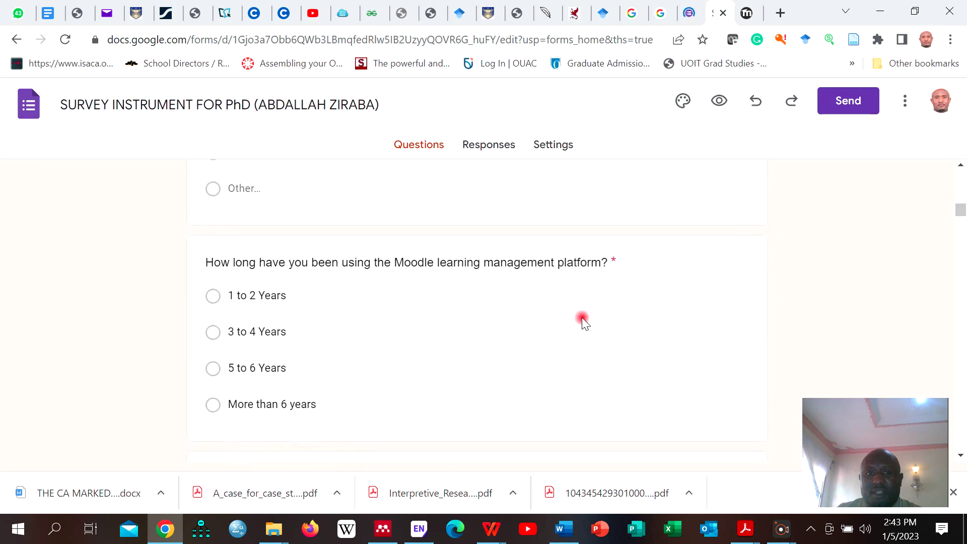
pyautogui.scroll(5, 582, 310)
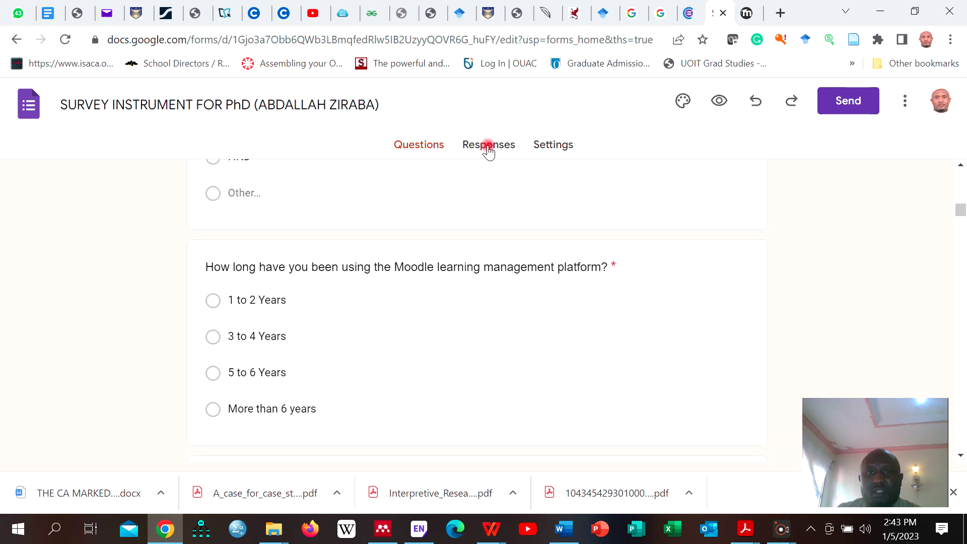
# Step: Reload the survey form's page again and switch to the Forms home page
pyautogui.rightClick(714, 12)
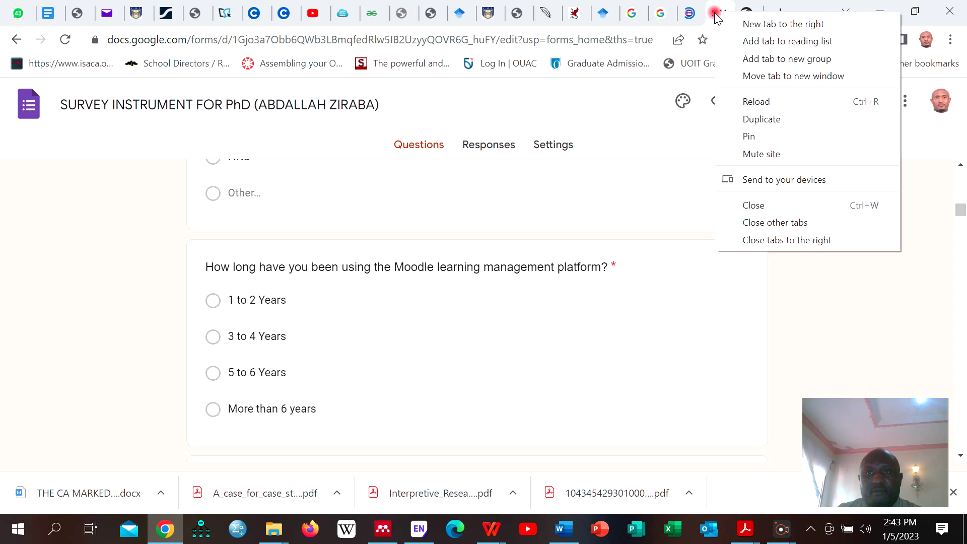
pyautogui.click(764, 101)
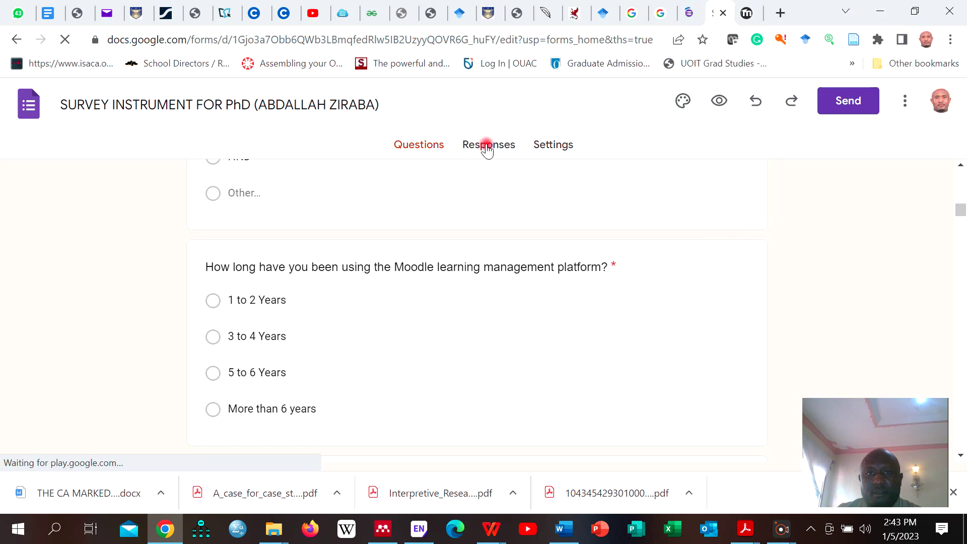
pyautogui.click(686, 15)
pyautogui.click(719, 16)
pyautogui.click(680, 14)
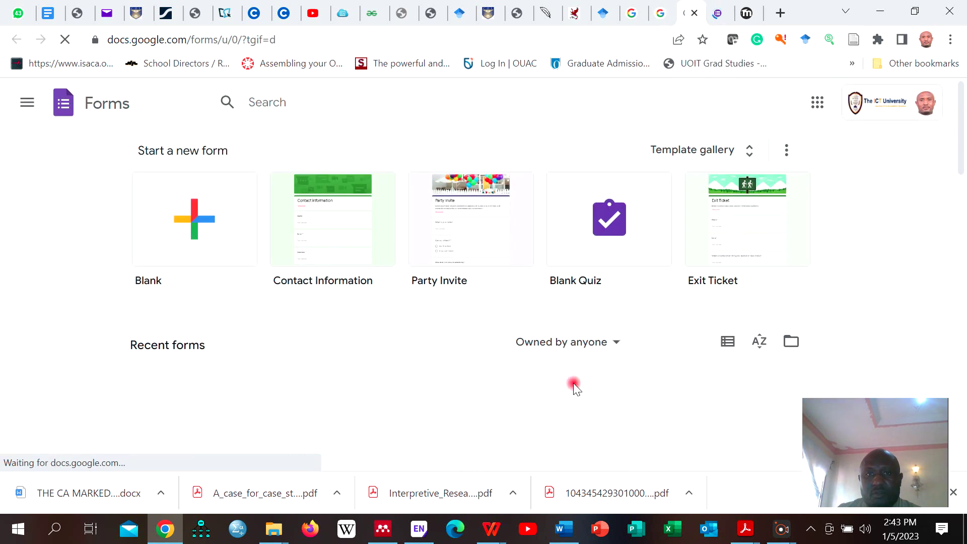
# Step: Look through the list of recent forms down to the oldest entries and reload the Forms home page
pyautogui.scroll(-4, 564, 393)
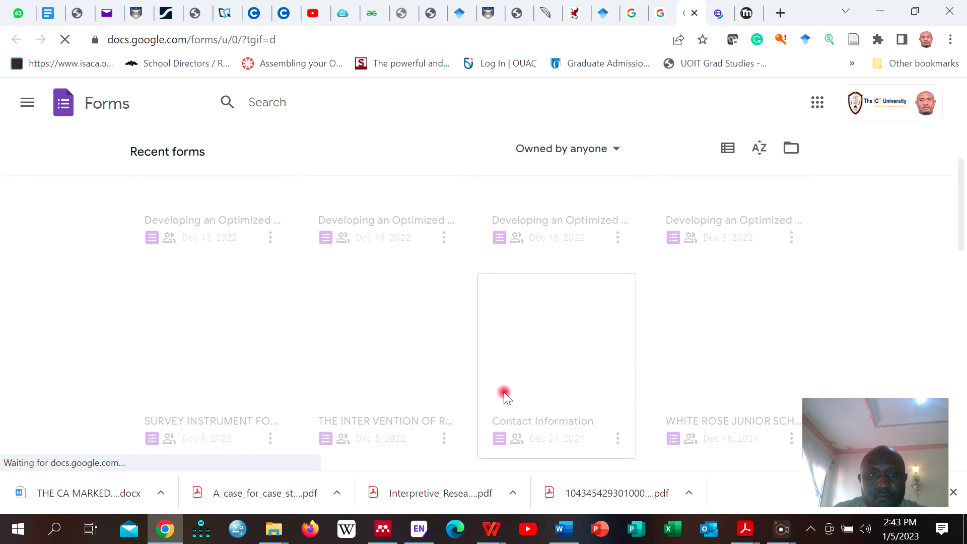
pyautogui.scroll(-1, 504, 392)
pyautogui.scroll(-2, 504, 392)
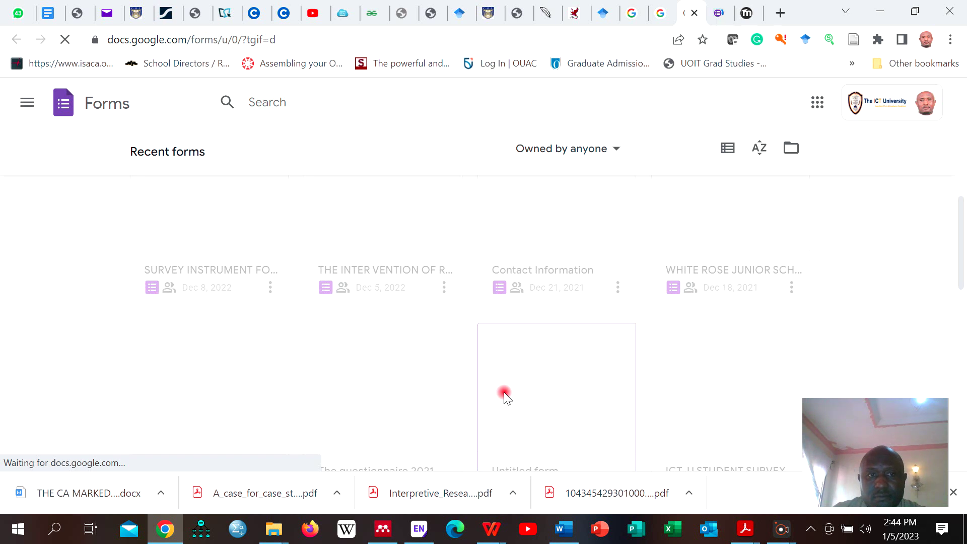
pyautogui.scroll(5, 342, 363)
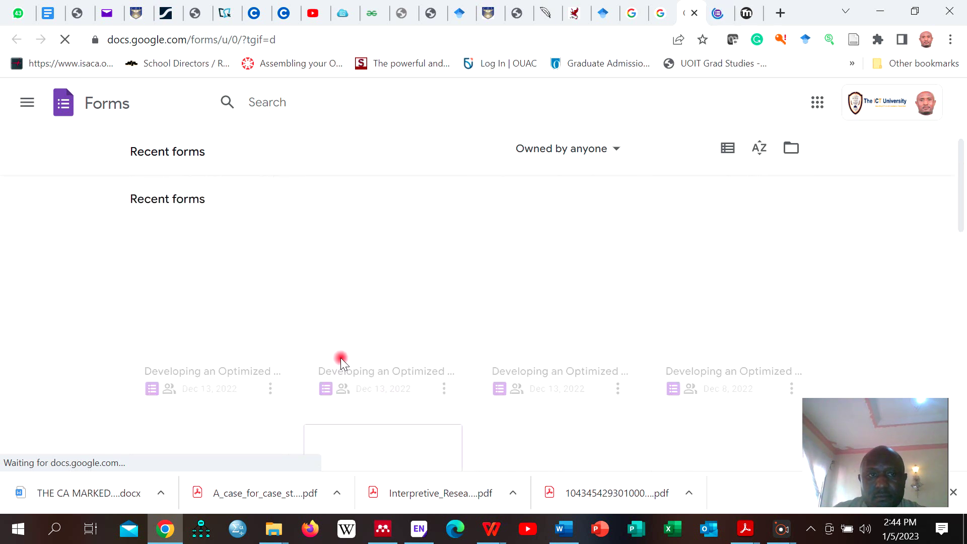
pyautogui.scroll(-10, 340, 357)
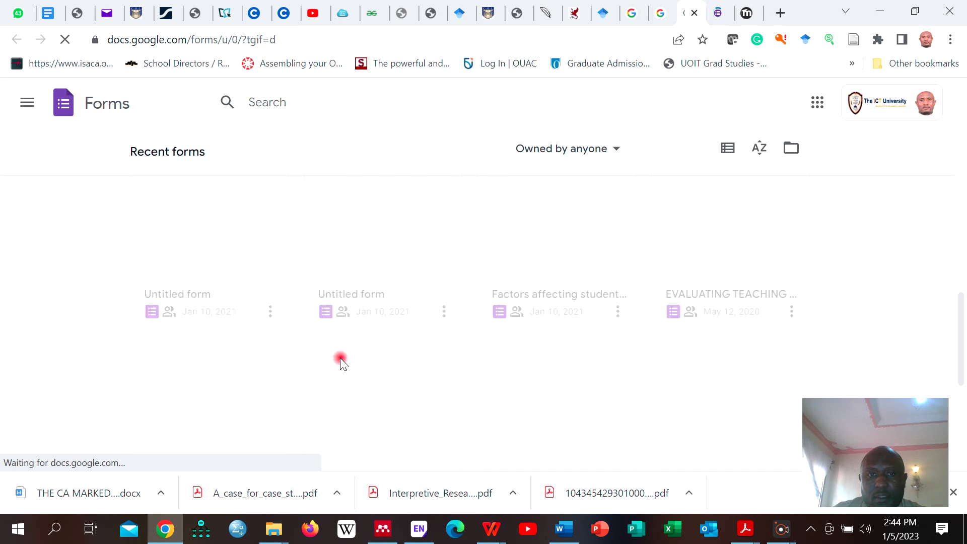
pyautogui.scroll(-5, 340, 358)
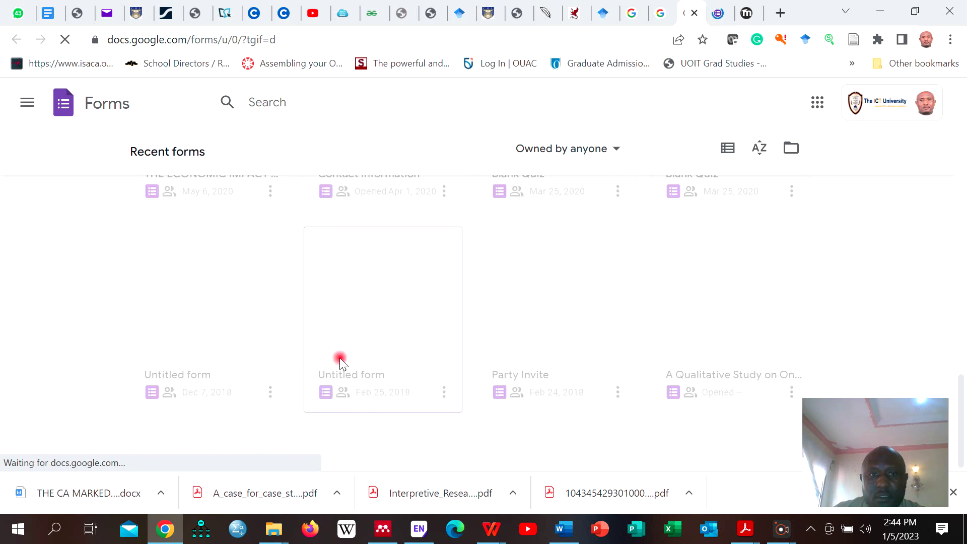
pyautogui.rightClick(689, 12)
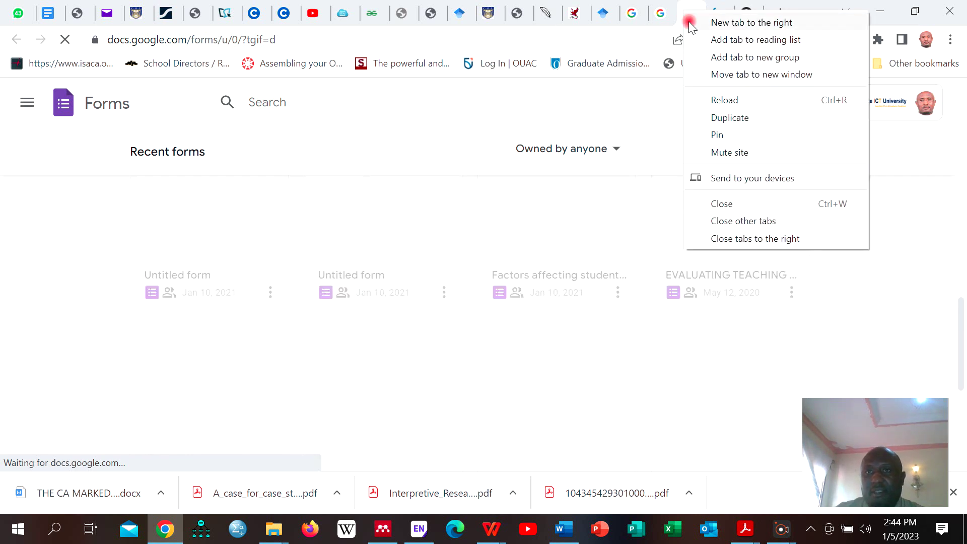
pyautogui.click(725, 104)
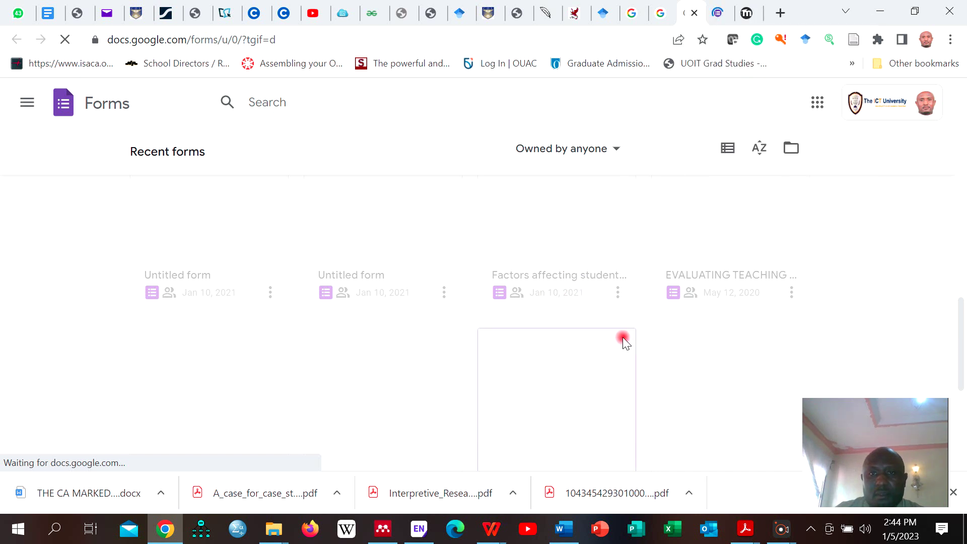
# Step: Switch to the reloaded PhD survey form and open its Responses view
pyautogui.click(717, 17)
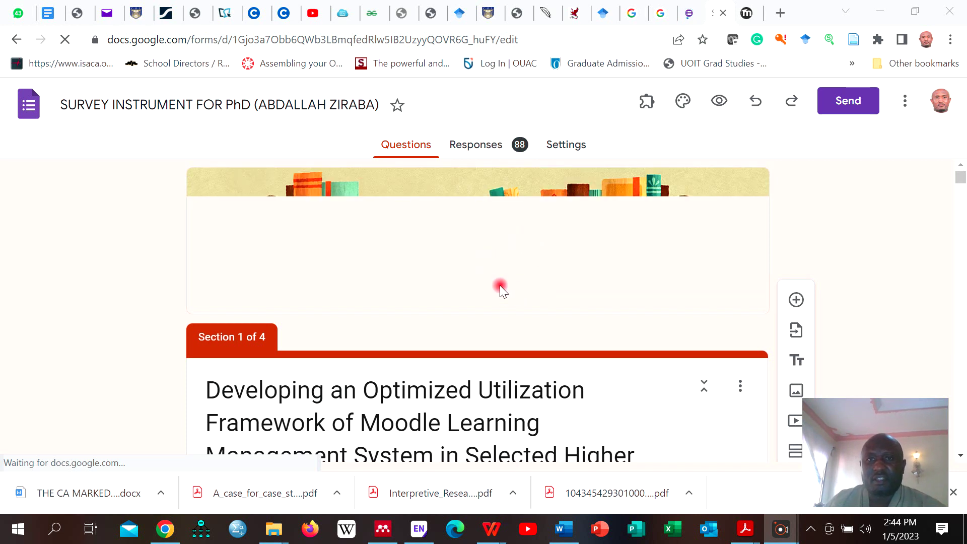
pyautogui.click(480, 146)
pyautogui.click(478, 147)
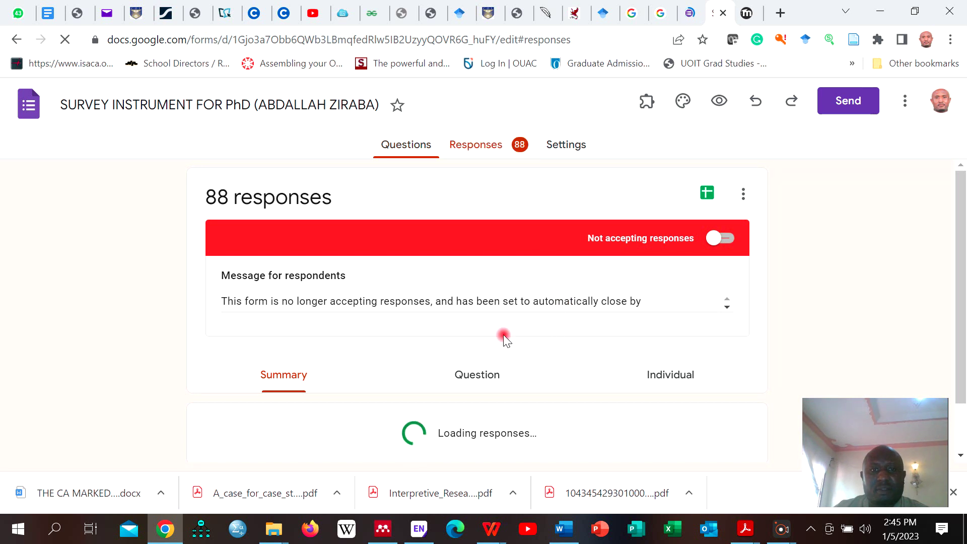
# Step: Look through the response summary charts from Section B's school name question down to Section C's Moodle communication tools
pyautogui.scroll(-1, 503, 403)
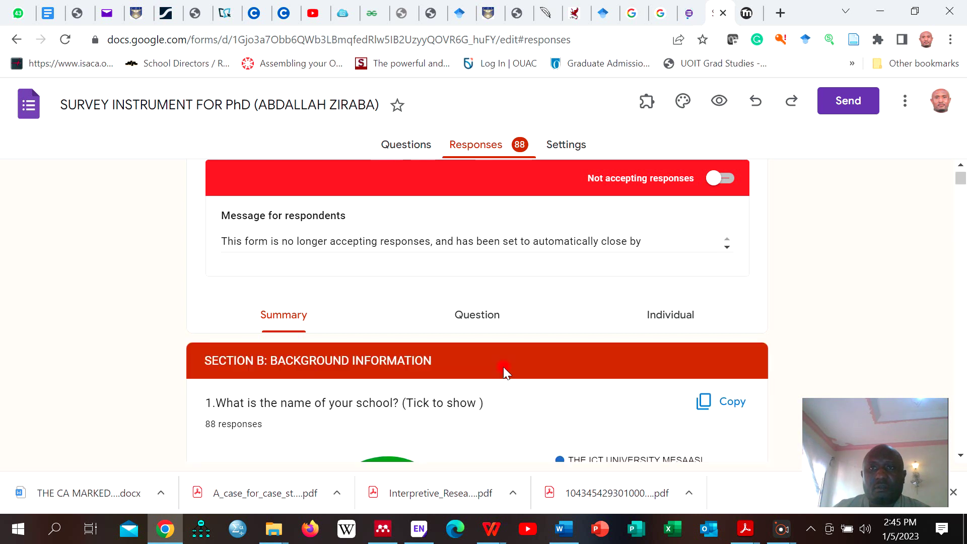
pyautogui.scroll(-4, 566, 347)
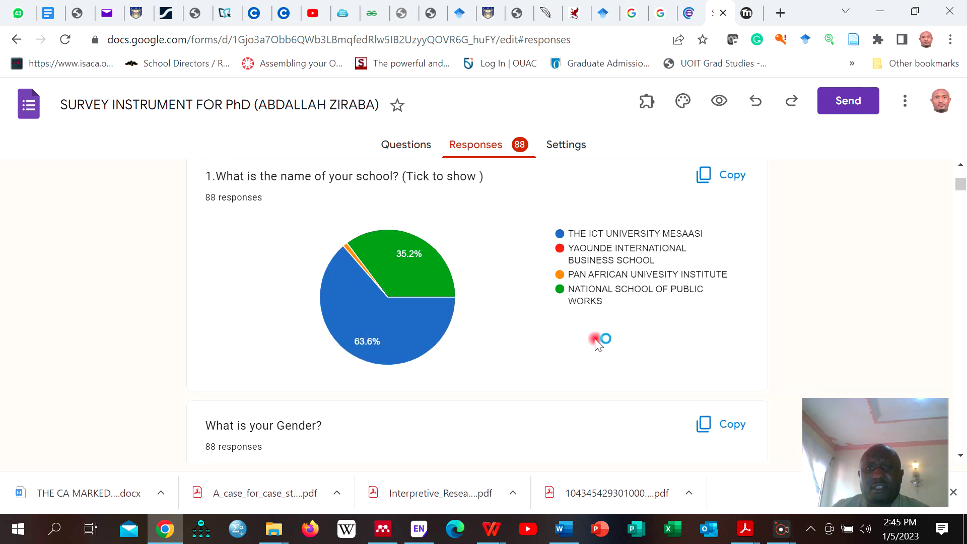
pyautogui.scroll(1, 598, 339)
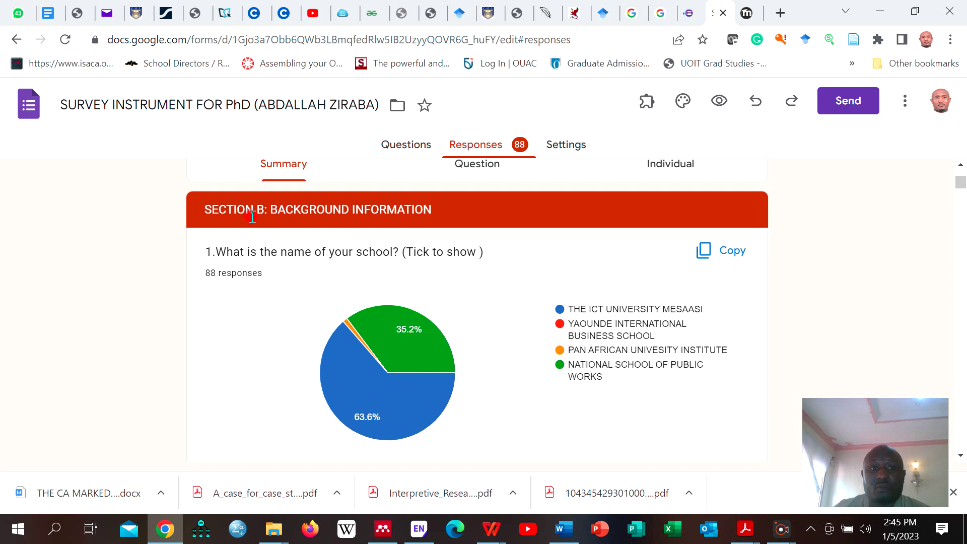
pyautogui.scroll(-10, 506, 325)
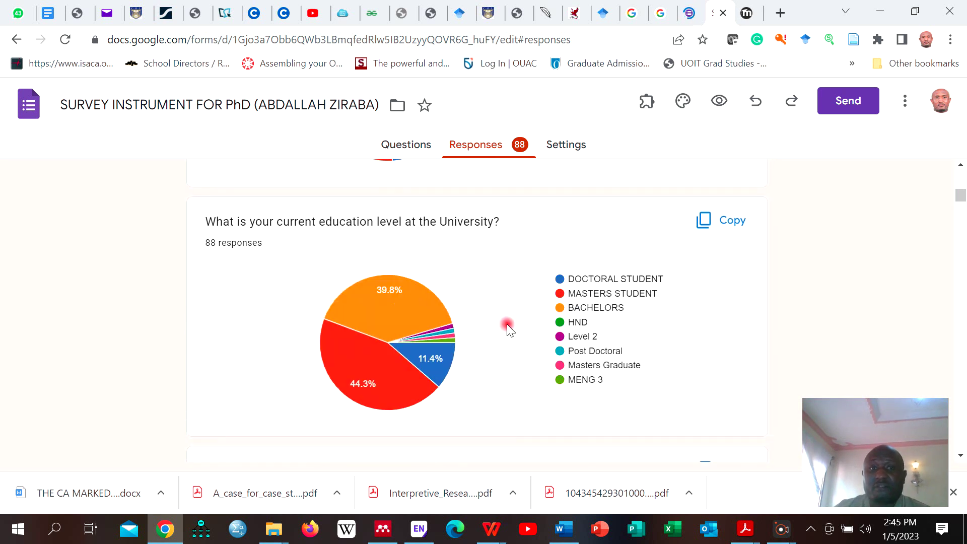
pyautogui.scroll(-12, 506, 324)
pyautogui.scroll(4, 507, 325)
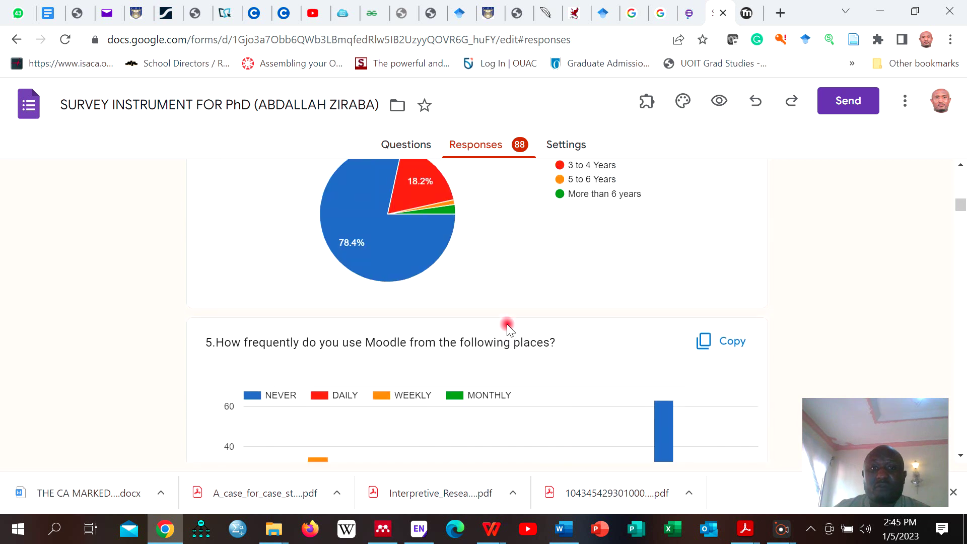
pyautogui.scroll(-10, 289, 384)
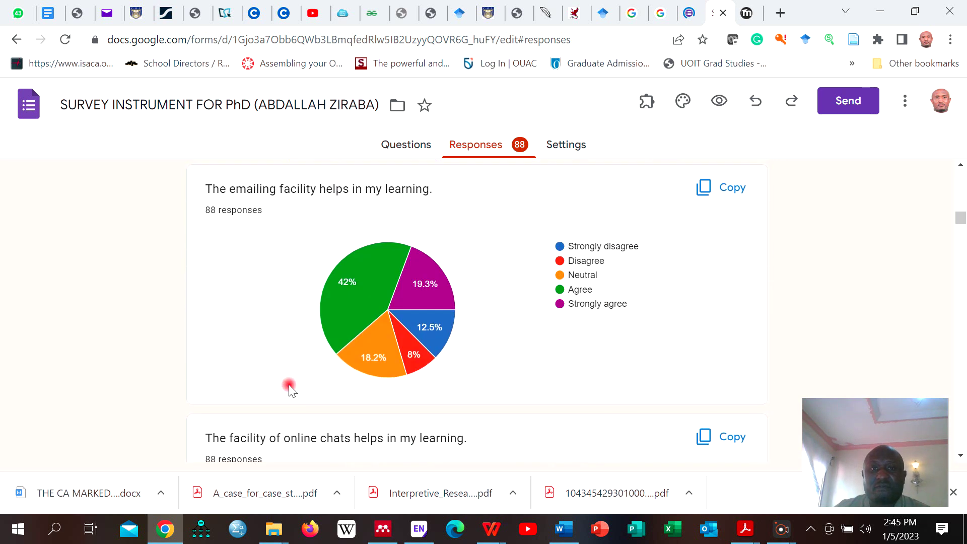
pyautogui.scroll(-4, 288, 385)
pyautogui.scroll(7, 289, 385)
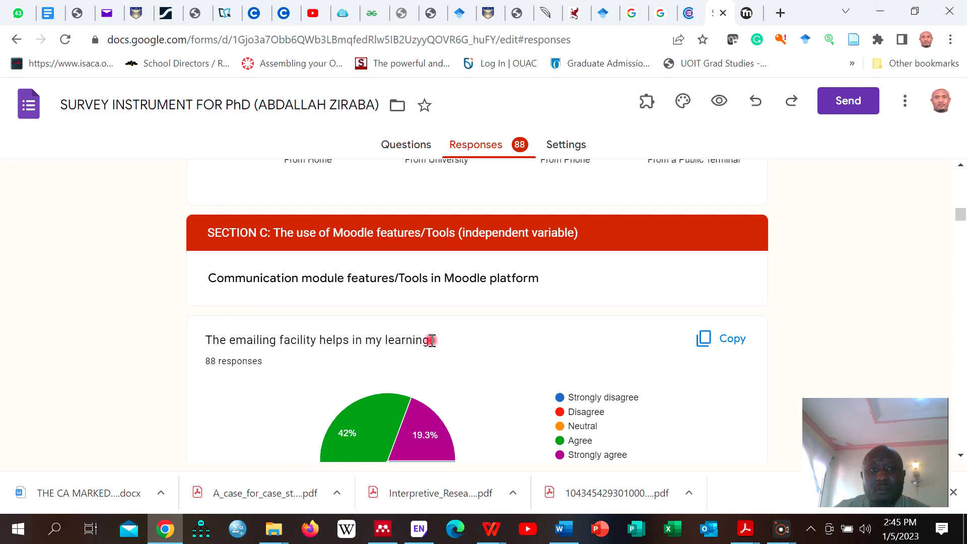
pyautogui.scroll(-20, 432, 341)
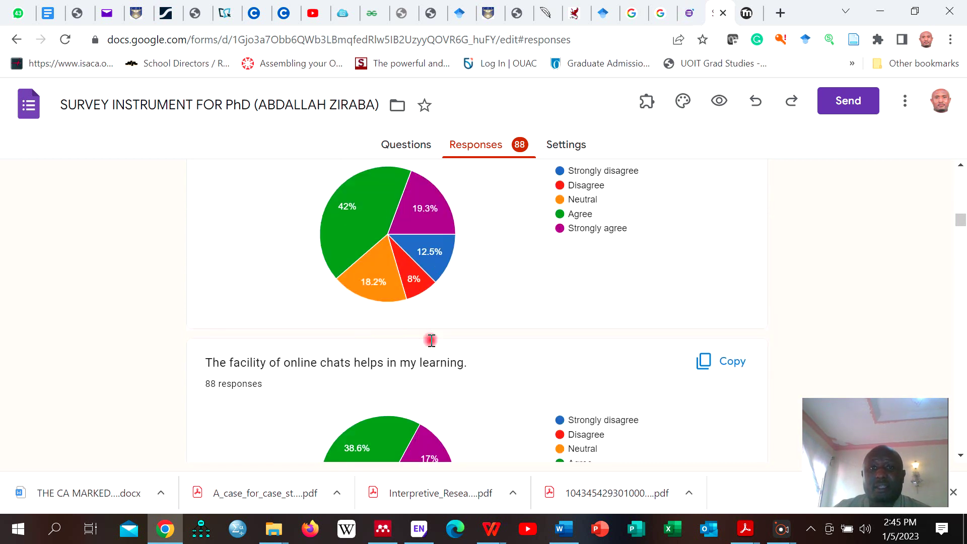
pyautogui.scroll(-10, 432, 341)
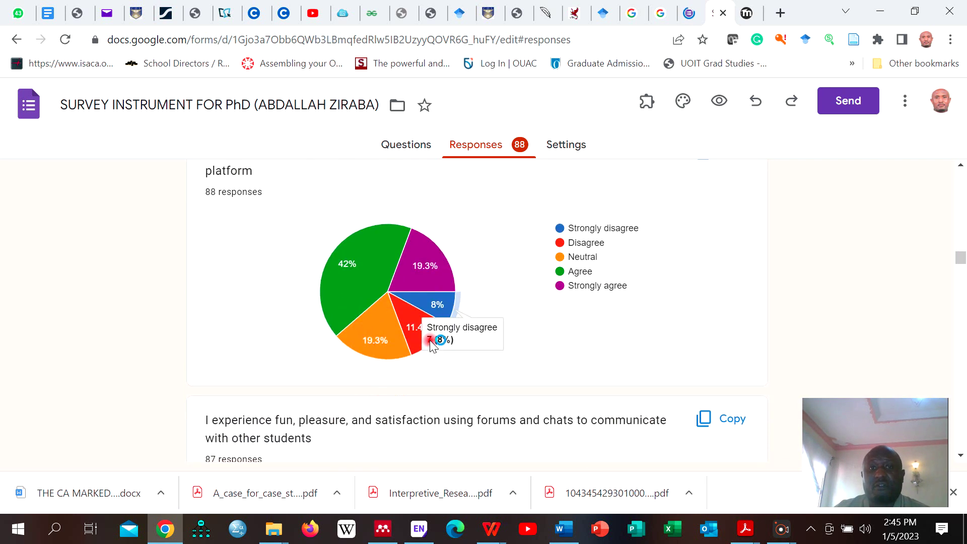
# Step: Look back over the charts from the Moodle communication tools up to the background information questions and the responses header
pyautogui.scroll(20, 456, 423)
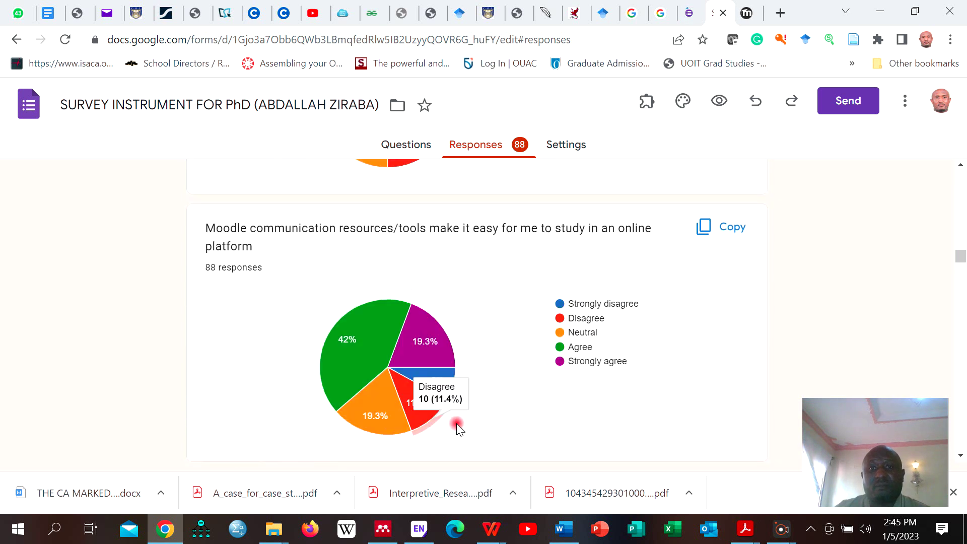
pyautogui.scroll(15, 457, 422)
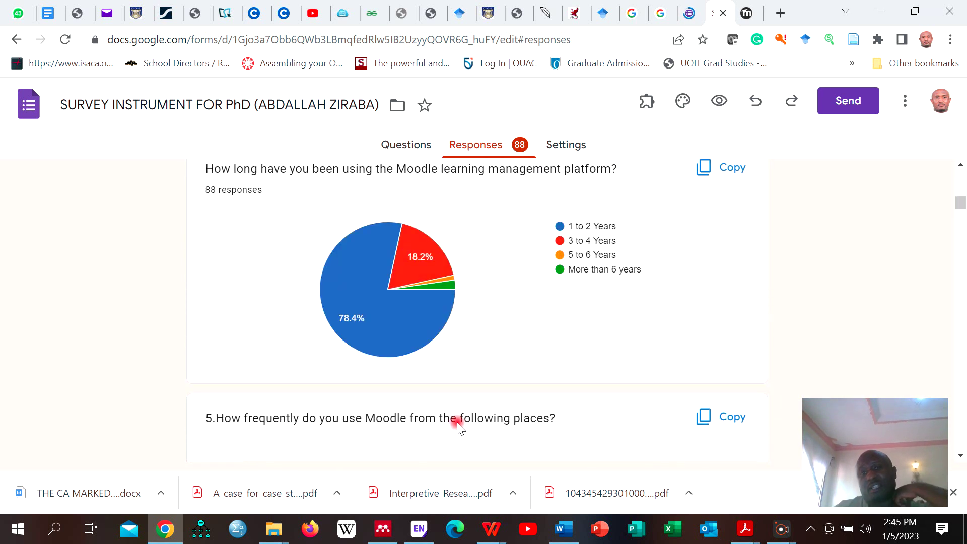
pyautogui.scroll(7, 460, 426)
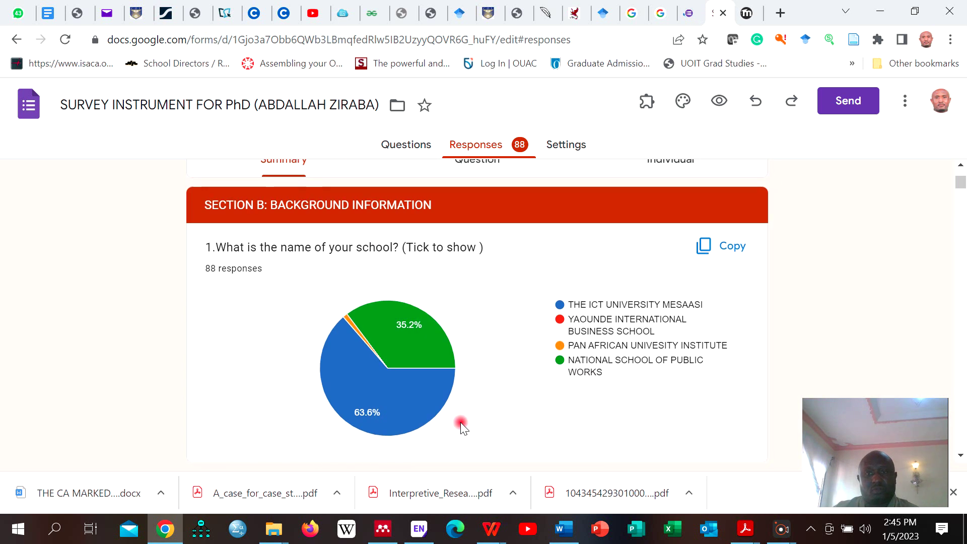
pyautogui.scroll(-12, 461, 424)
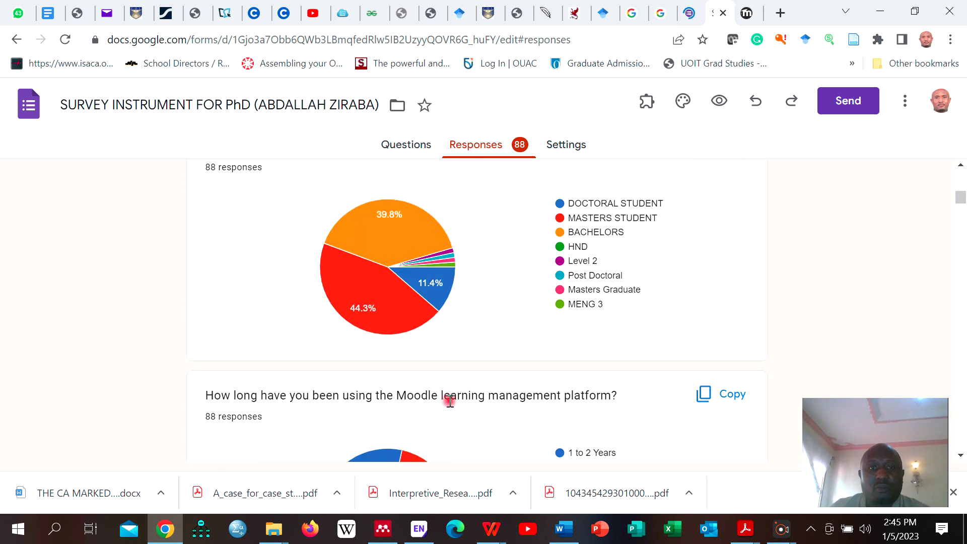
pyautogui.scroll(10, 450, 402)
pyautogui.scroll(5, 455, 402)
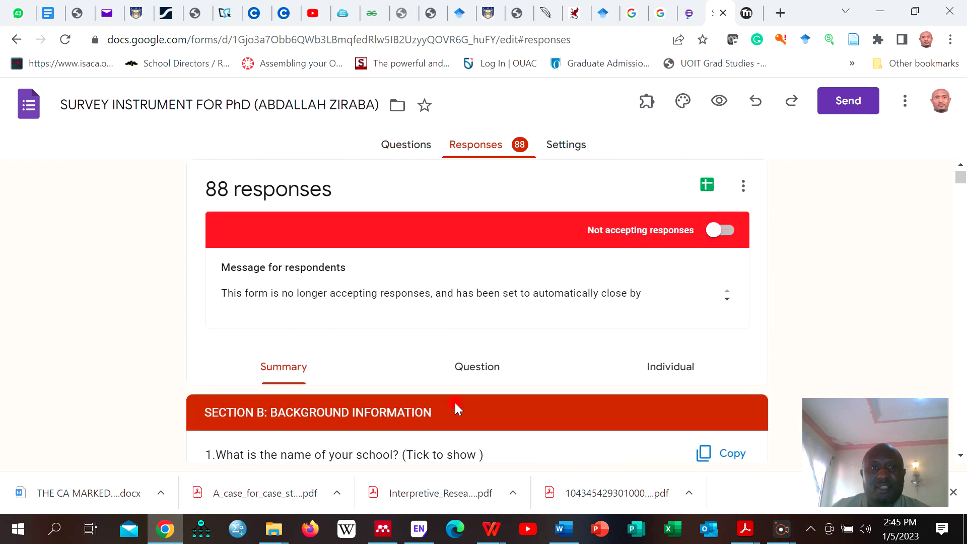
# Step: Copy the response chart for the question on current education level at the University
pyautogui.scroll(-6, 455, 403)
pyautogui.scroll(-9, 455, 403)
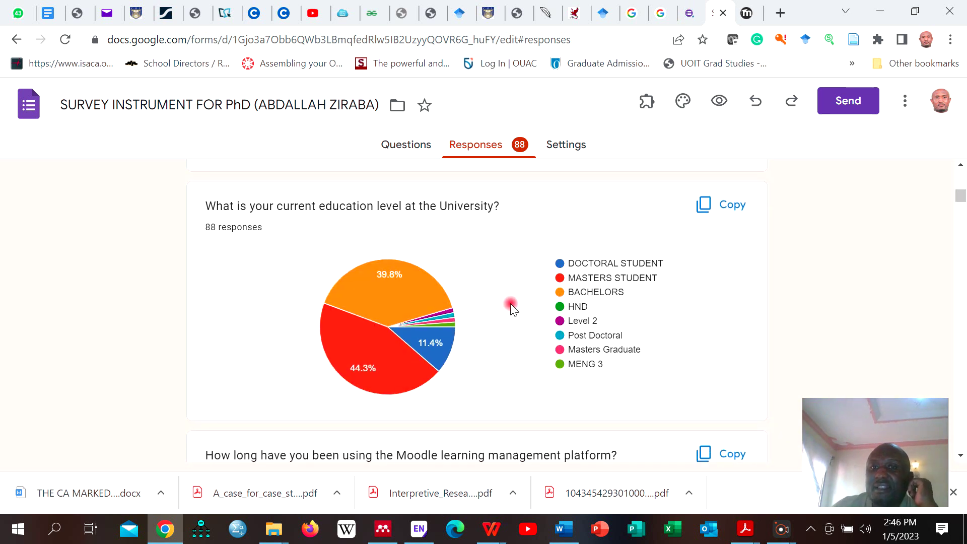
pyautogui.click(704, 208)
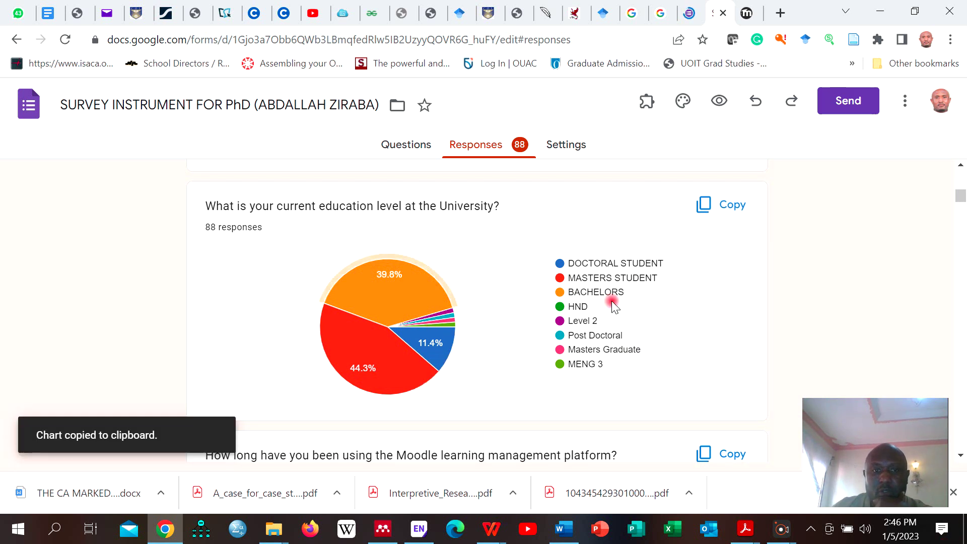
# Step: Switch to UPDATED Chapter One.docx in Word, paste the education level chart on the blank last page, and place the cursor below it
pyautogui.click(676, 520)
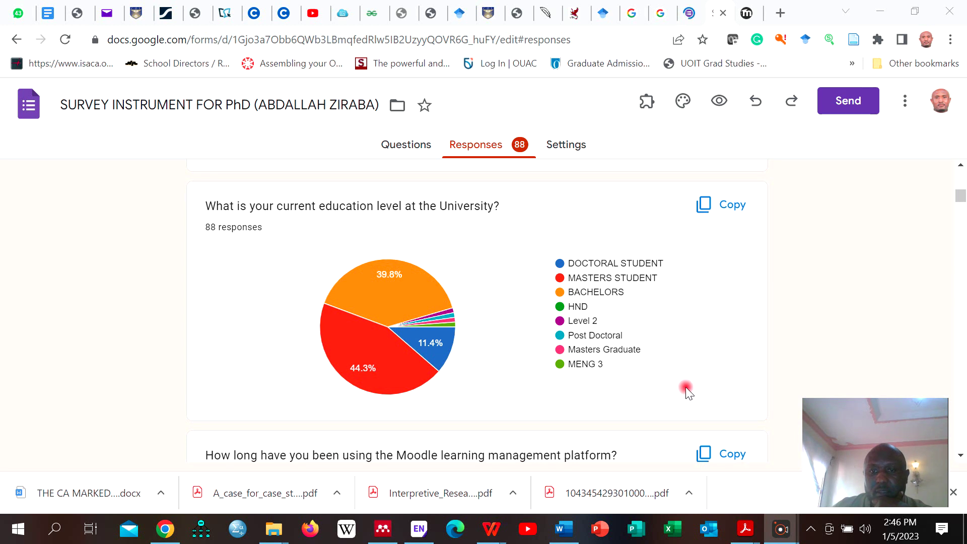
pyautogui.click(559, 528)
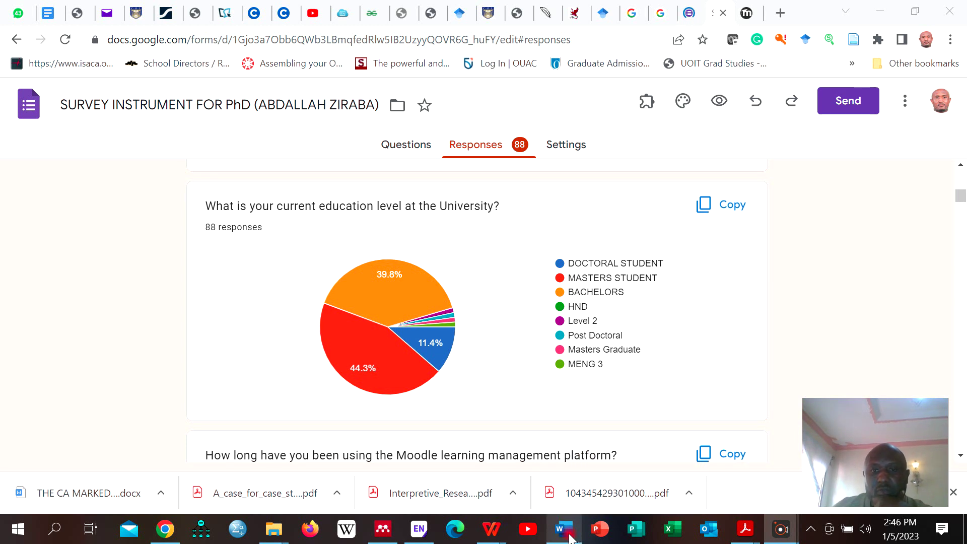
pyautogui.moveTo(570, 538)
pyautogui.click(566, 495)
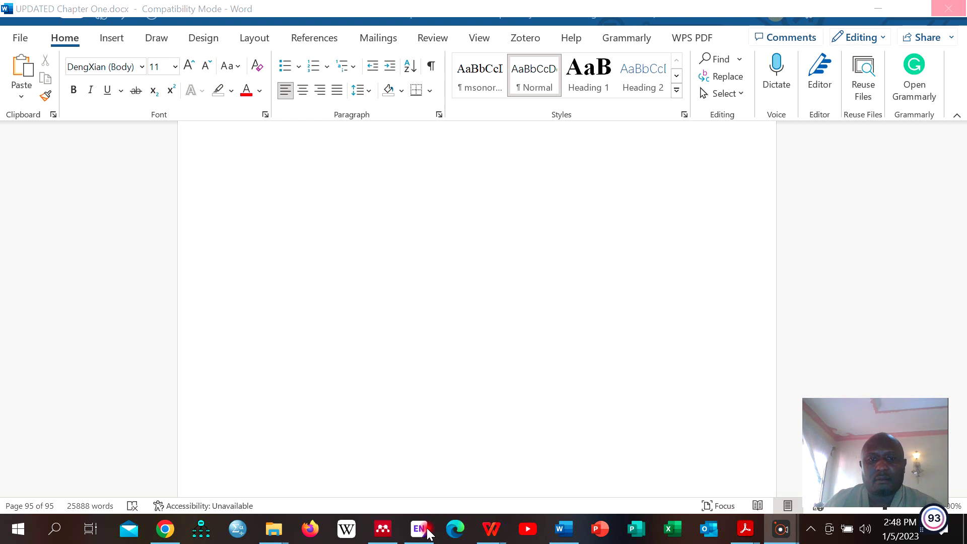
pyautogui.click(301, 217)
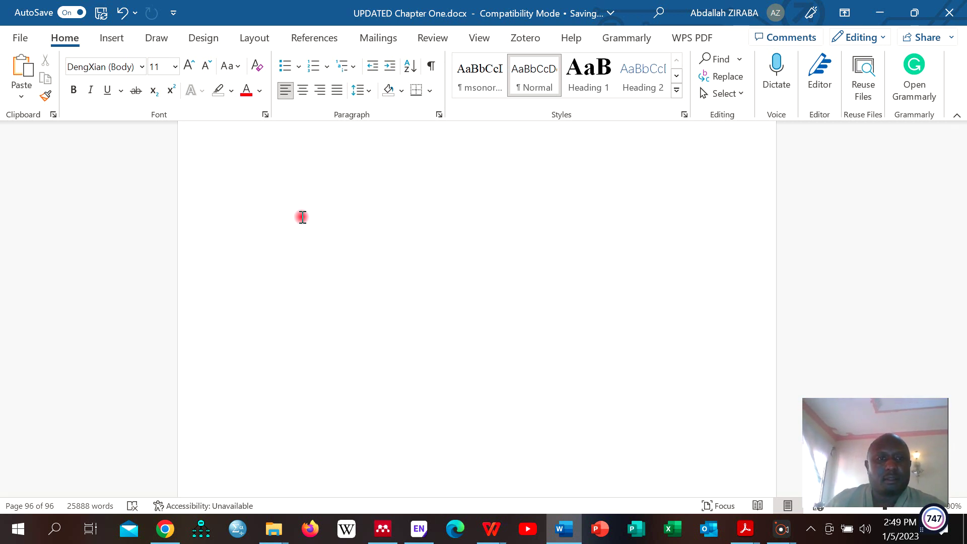
pyautogui.click(301, 249)
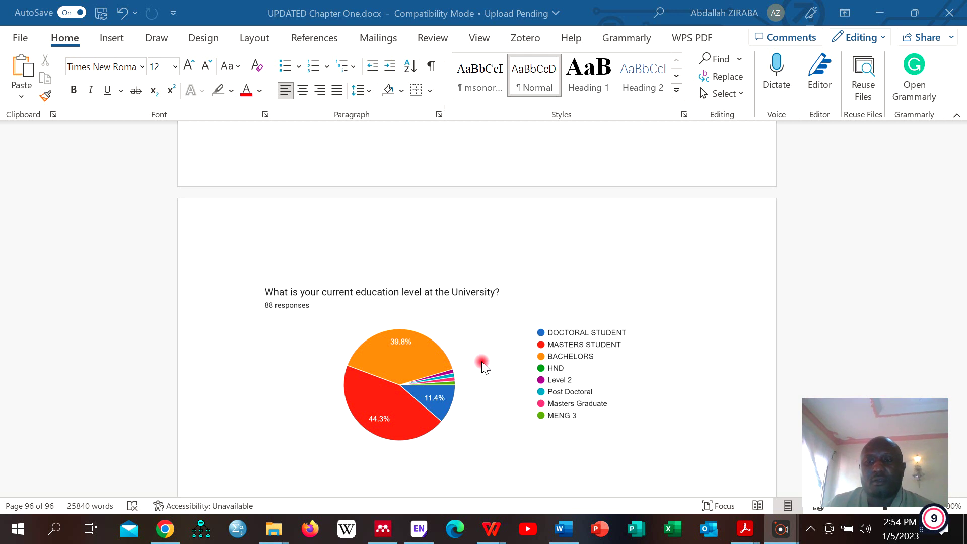
pyautogui.click(305, 463)
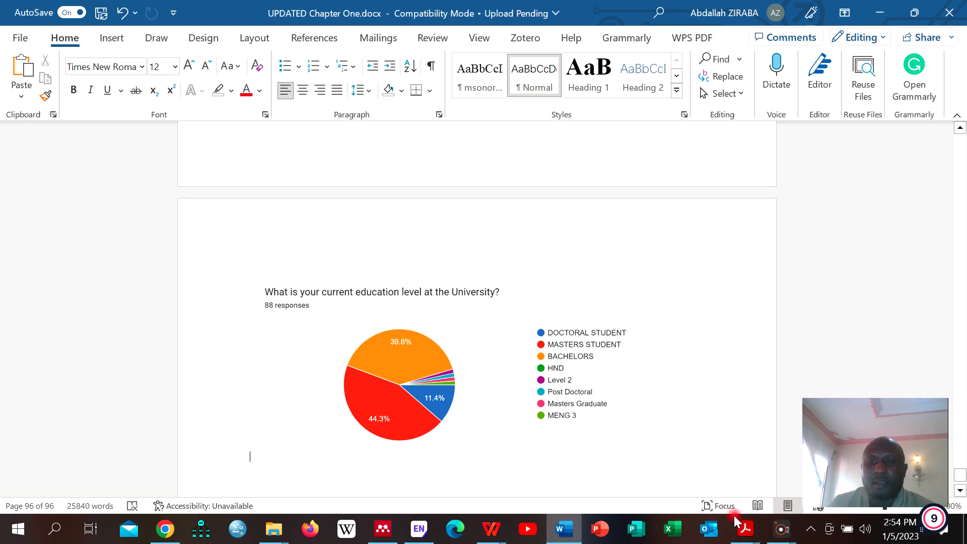
# Step: Switch back to Chrome and return to the PhD survey form's responses
pyautogui.click(791, 396)
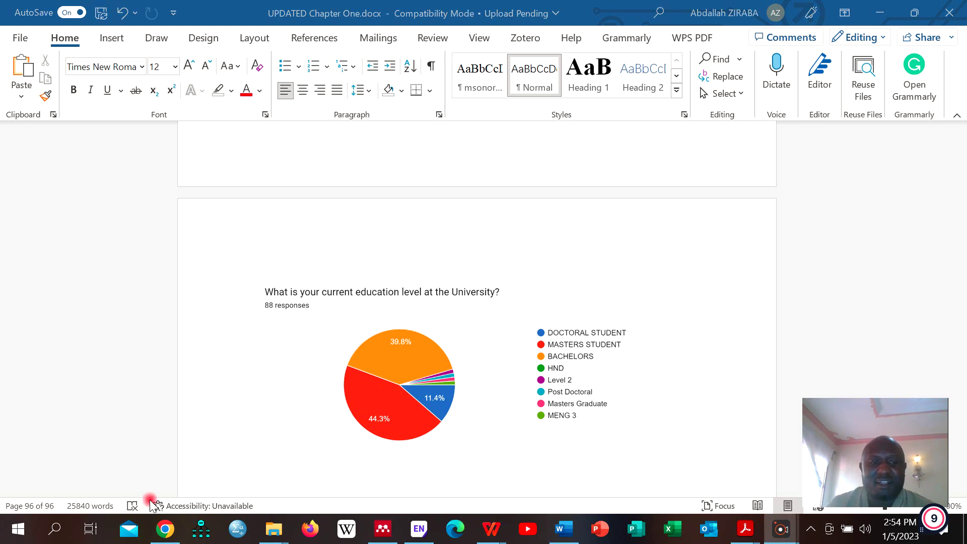
pyautogui.click(170, 532)
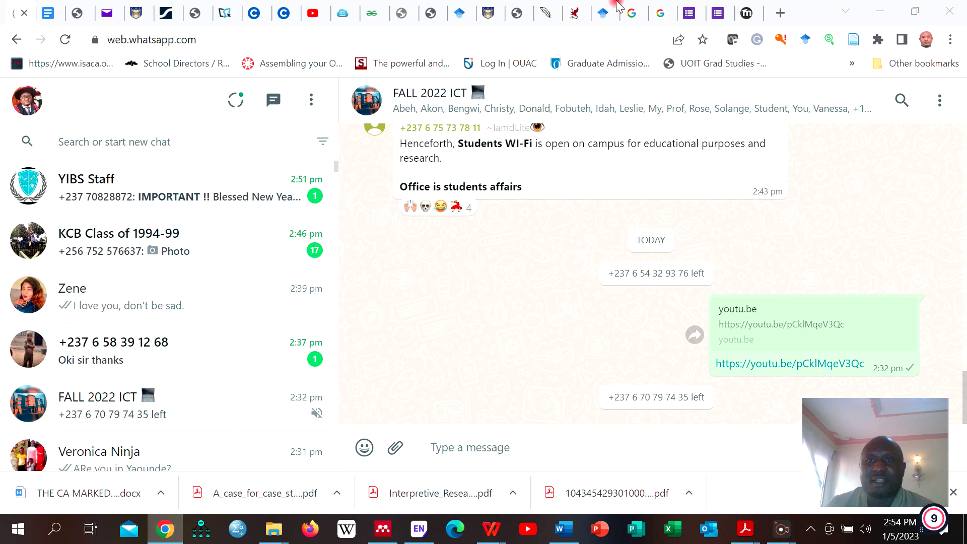
pyautogui.click(721, 17)
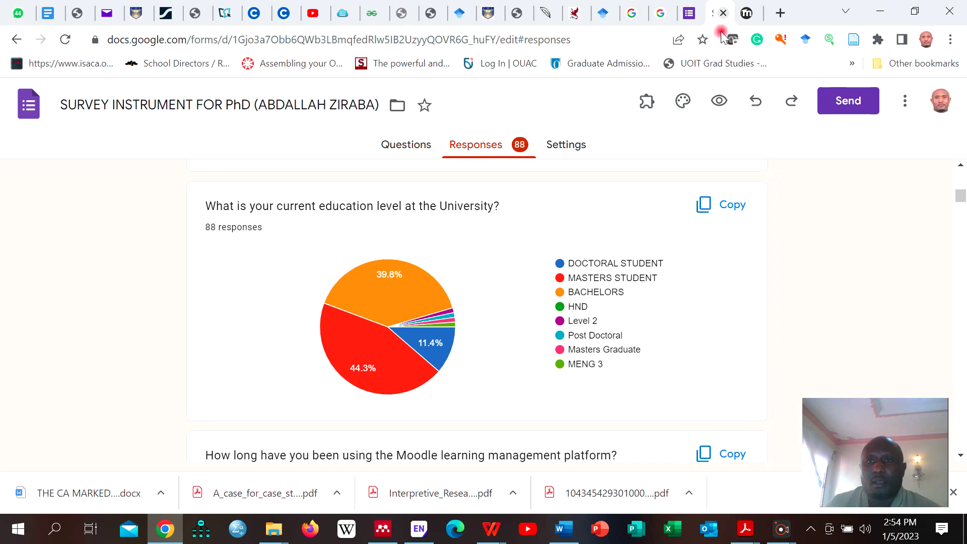
# Step: Look over the survey's response header, the message for respondents, and the summary charts on school and gender
pyautogui.click(768, 519)
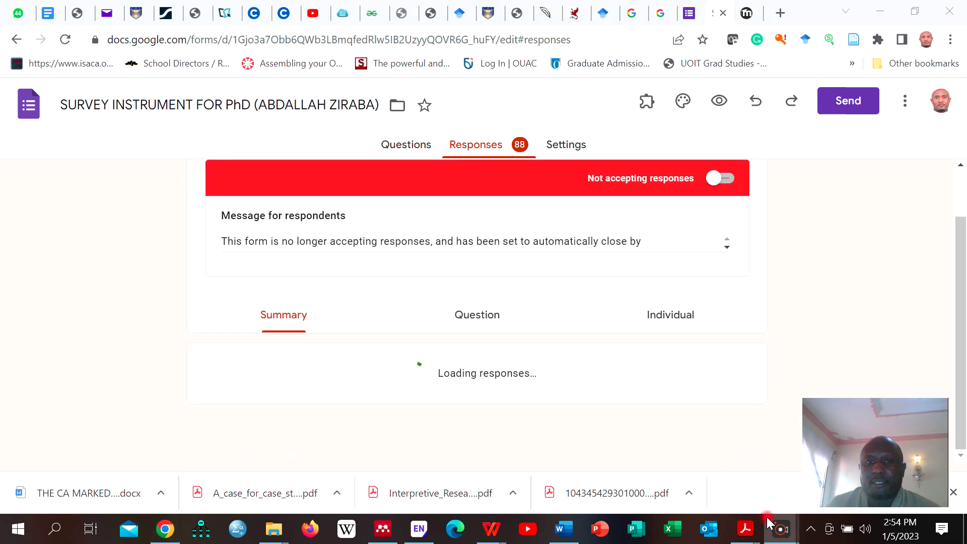
pyautogui.scroll(-6, 645, 320)
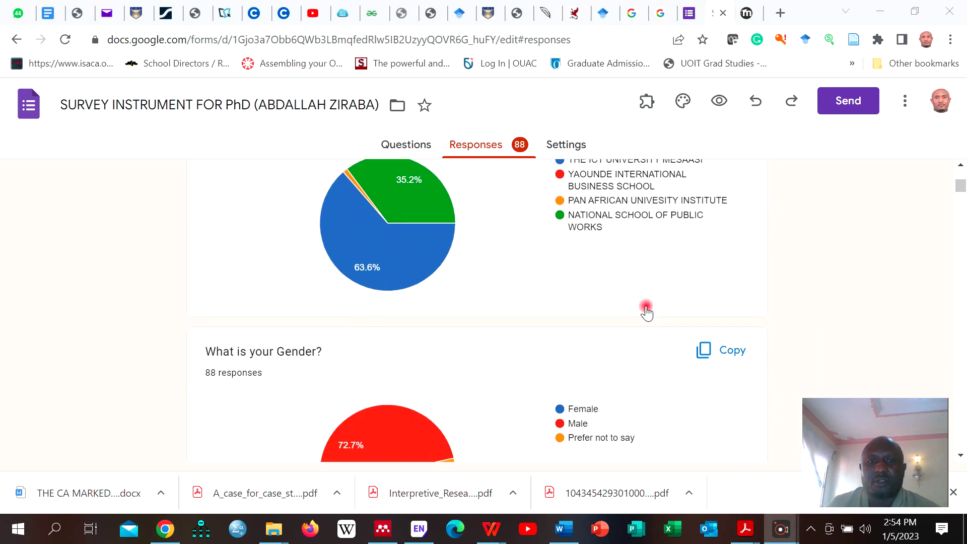
pyautogui.scroll(8, 646, 311)
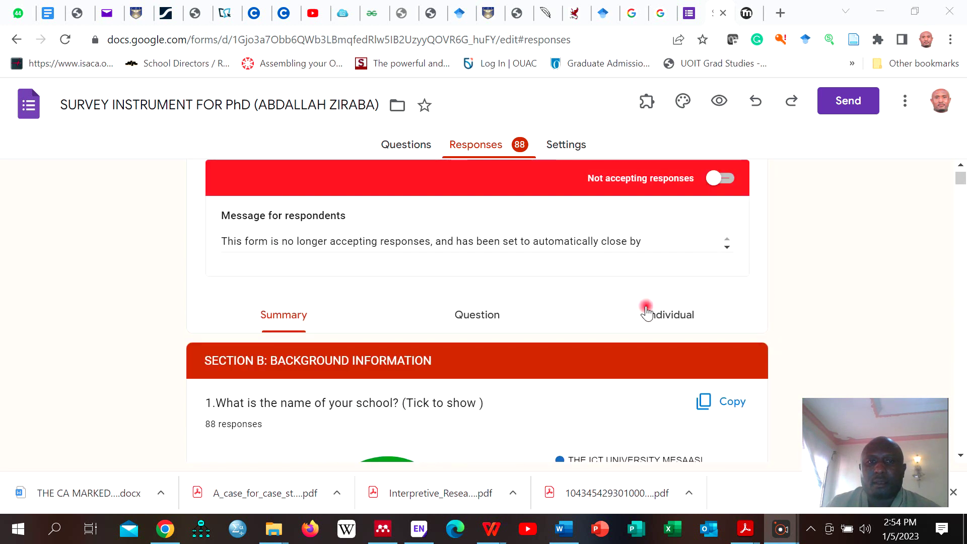
pyautogui.scroll(1, 647, 312)
pyautogui.scroll(-2, 646, 311)
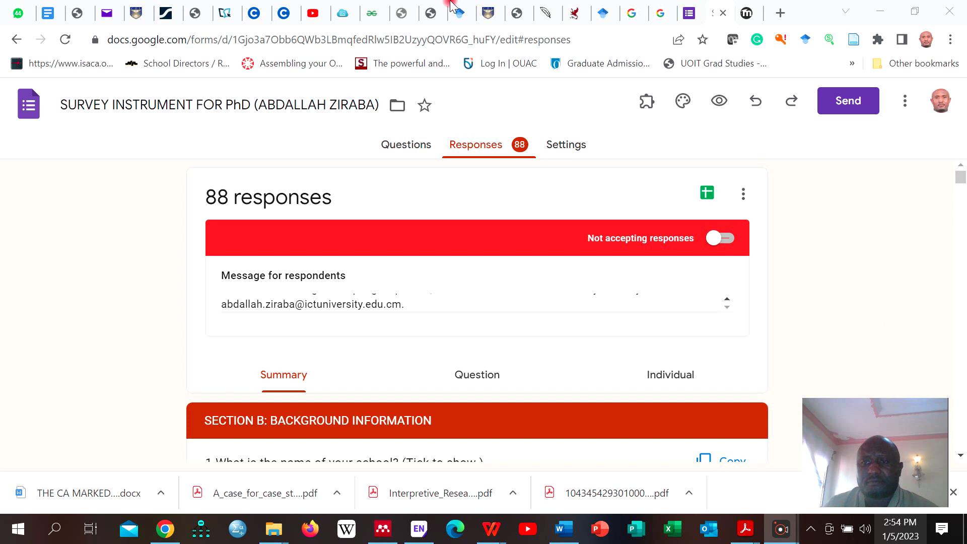
pyautogui.scroll(-3, 450, 1)
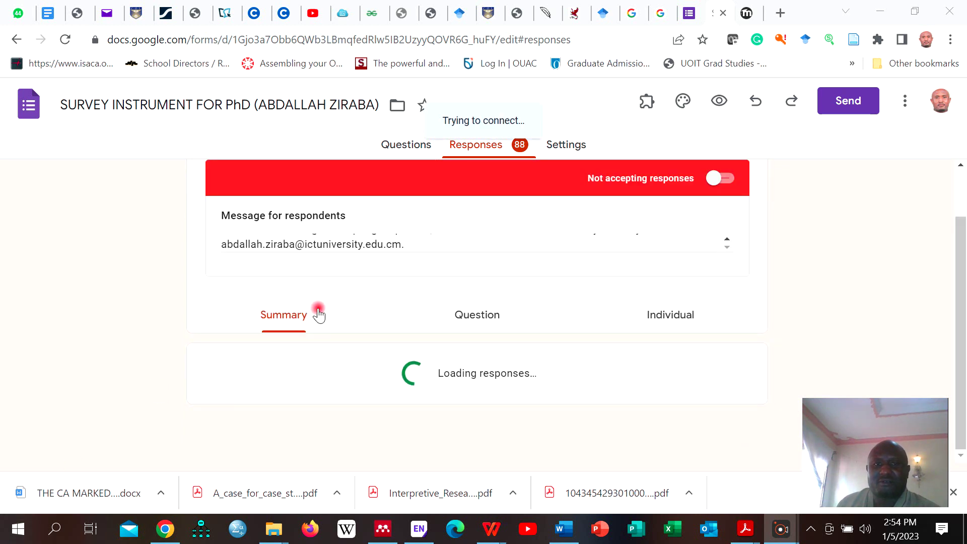
pyautogui.scroll(1, 318, 314)
pyautogui.scroll(1, 318, 314)
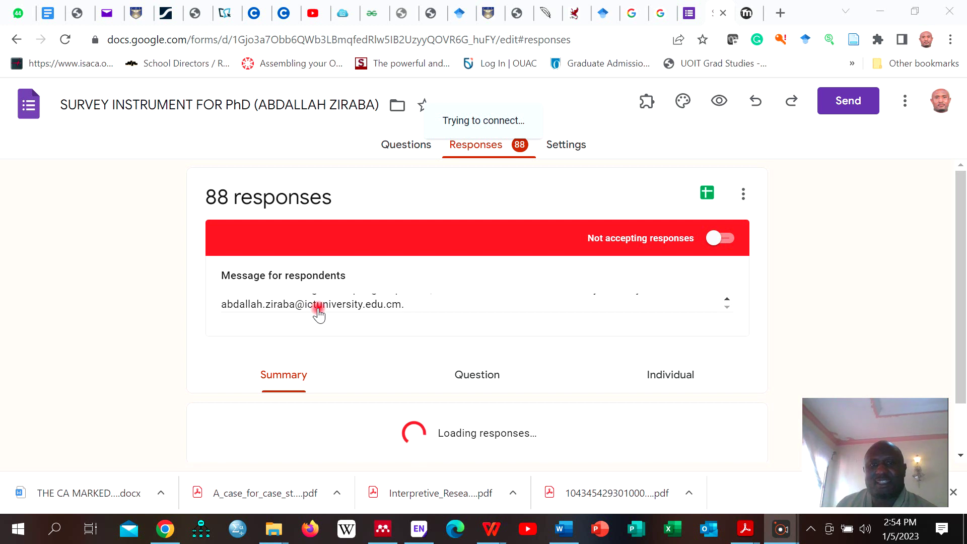
pyautogui.scroll(-2, 319, 315)
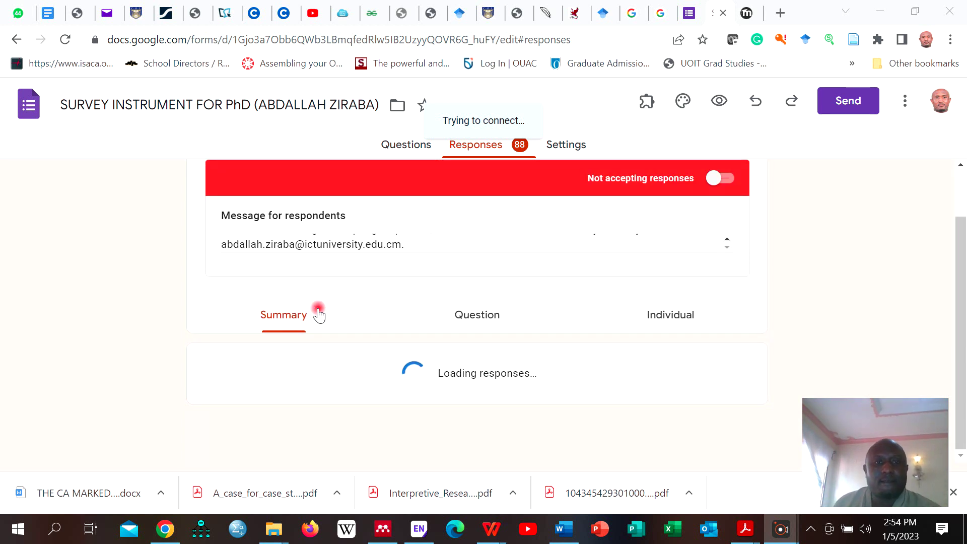
pyautogui.scroll(2, 318, 314)
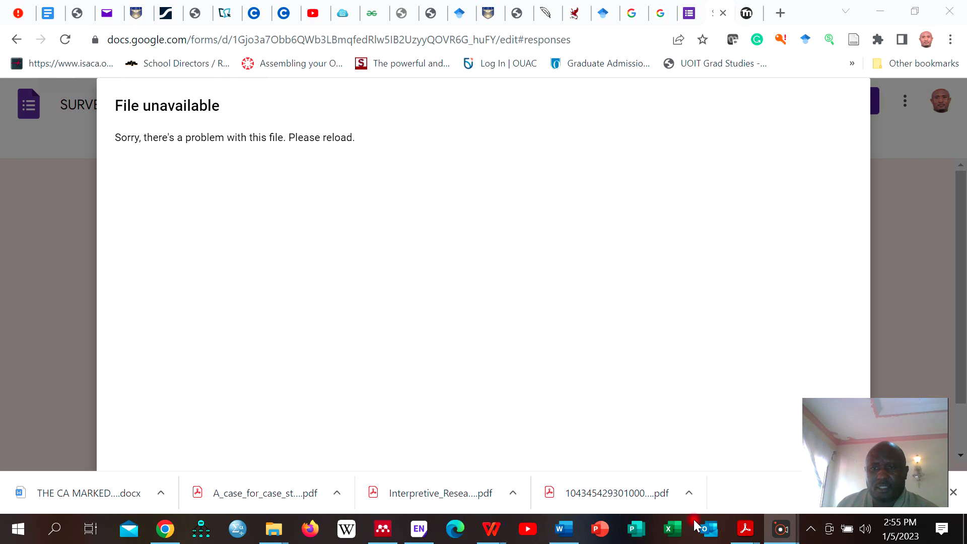
# Step: Turn airplane mode off and switch to the Word document containing the pasted education level chart
pyautogui.press('XF86RFKill')
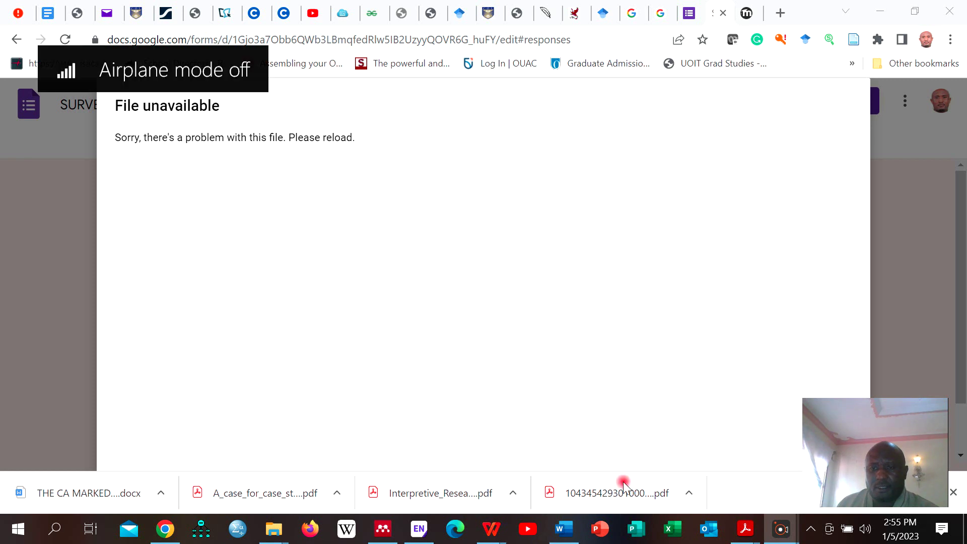
pyautogui.click(568, 540)
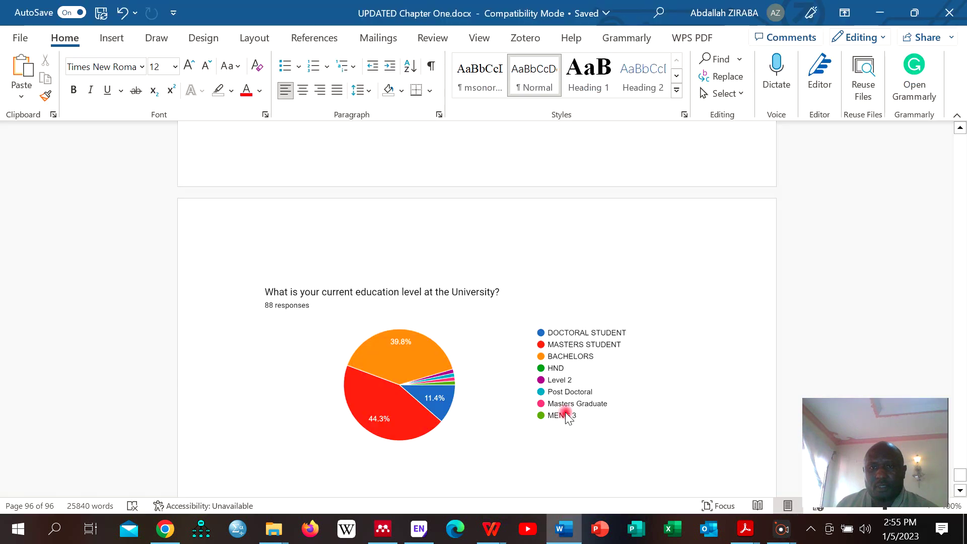
pyautogui.click(782, 528)
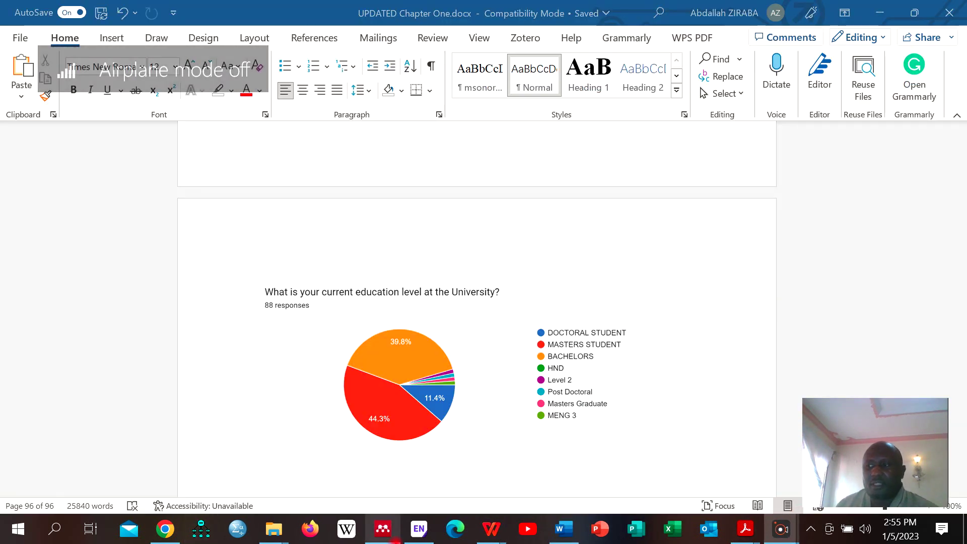
pyautogui.moveTo(396, 541)
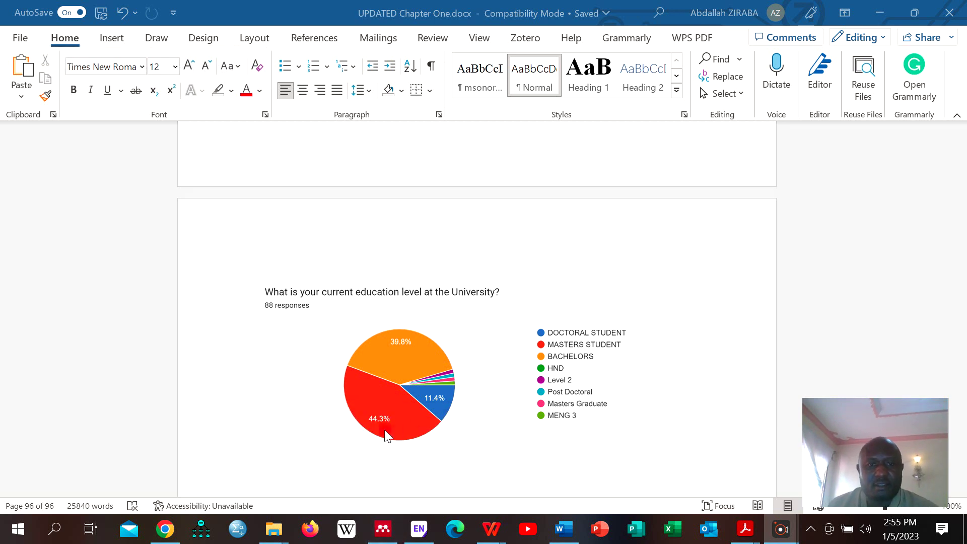
# Step: Place the cursor below the education level chart on the last page and begin its accompanying text with the word "Based"
pyautogui.scroll(-1, 561, 465)
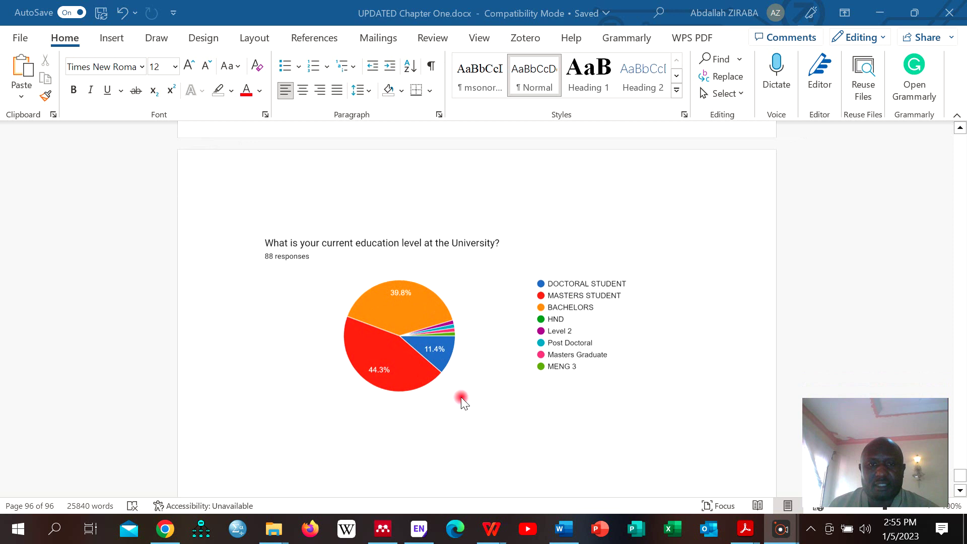
pyautogui.scroll(-1, 461, 397)
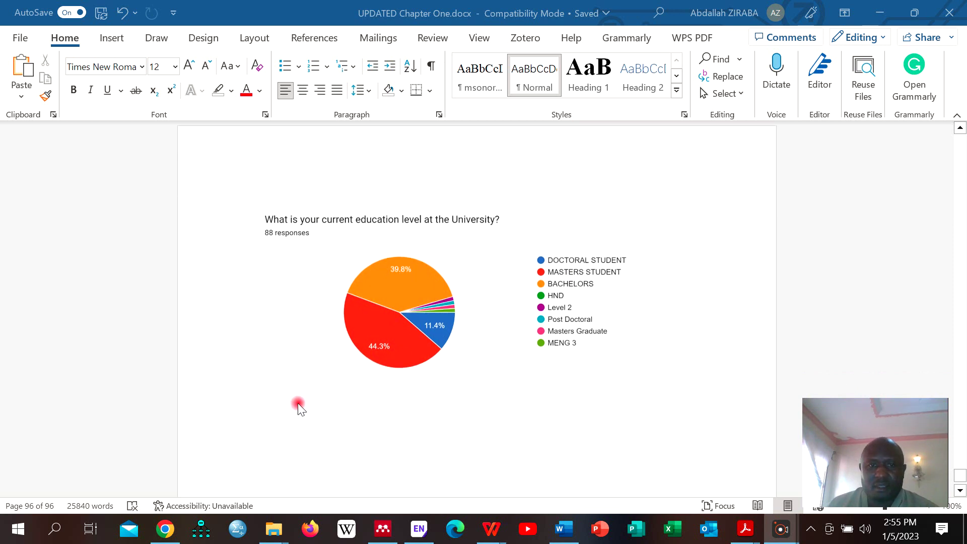
pyautogui.click(280, 403)
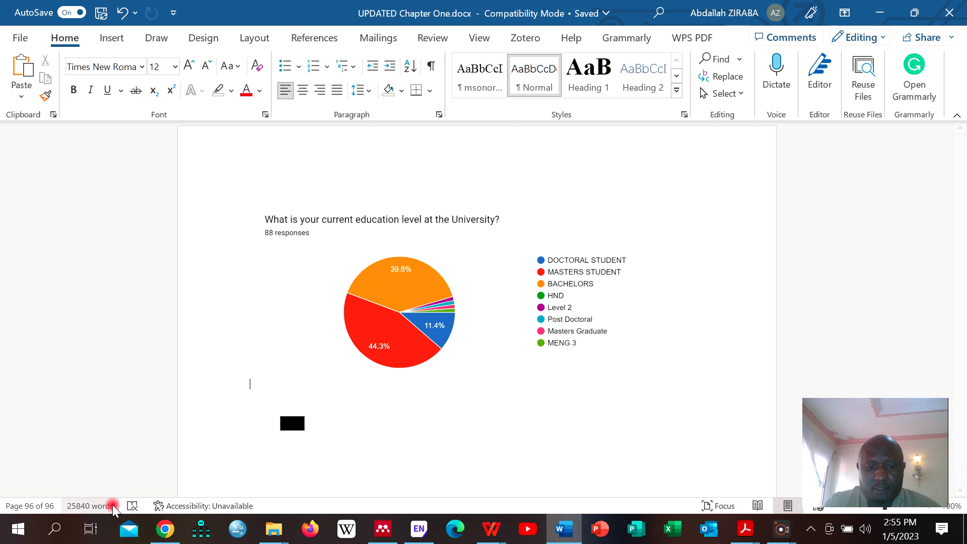
pyautogui.write('Bas')
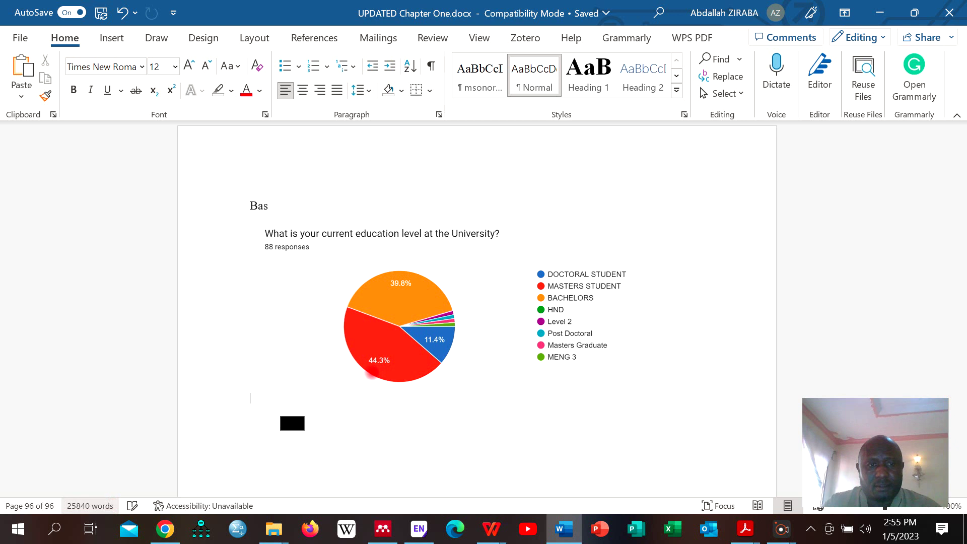
pyautogui.write('ed')
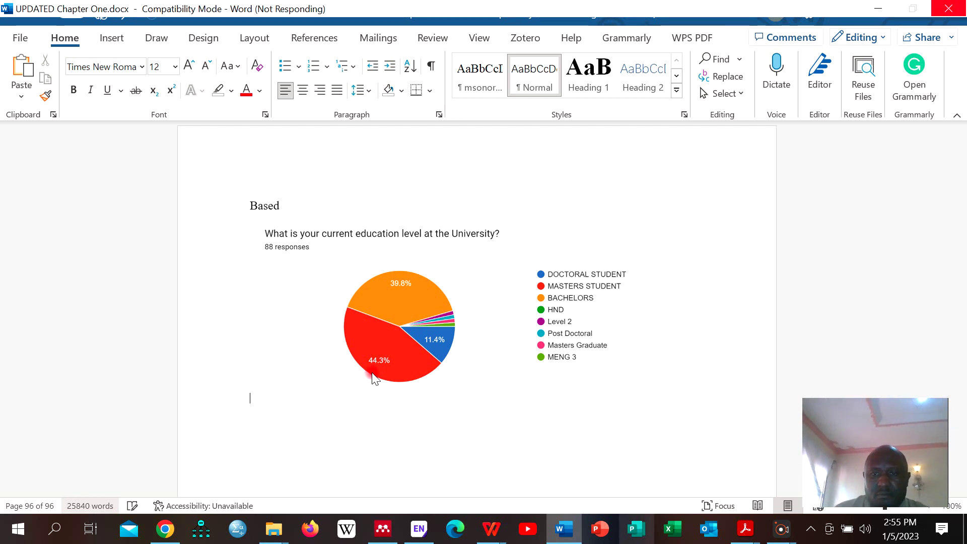
pyautogui.click(604, 511)
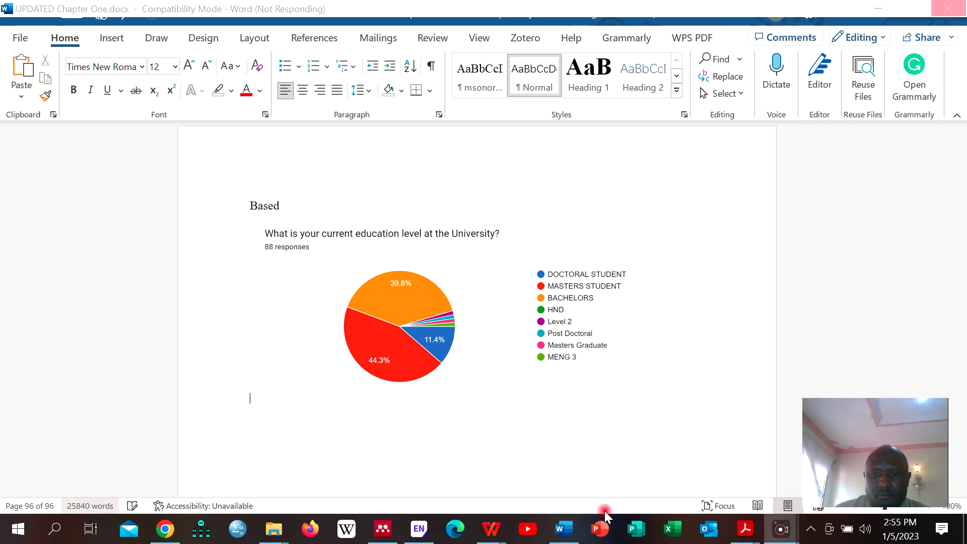